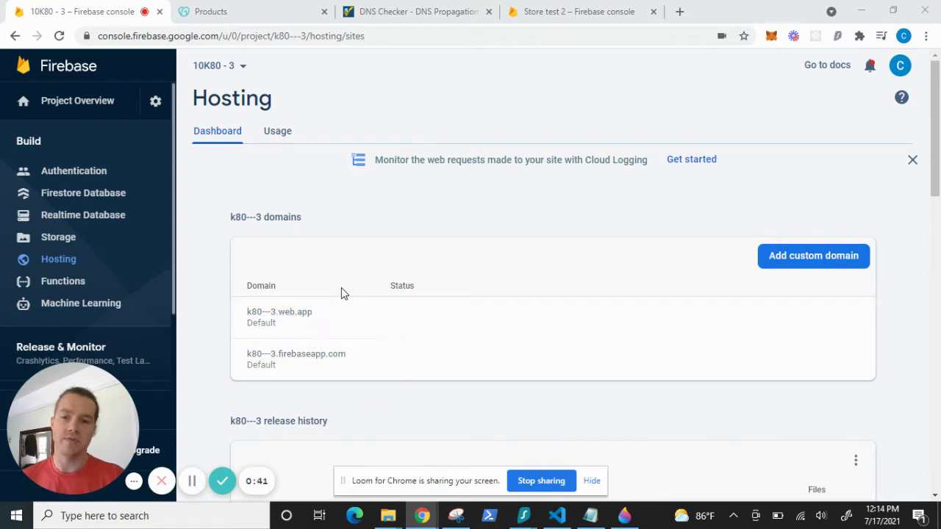
Open the default k80---3.web.app site in a new tab from the Hosting domains list
{"action": "left_click", "coordinate": [318, 314]}
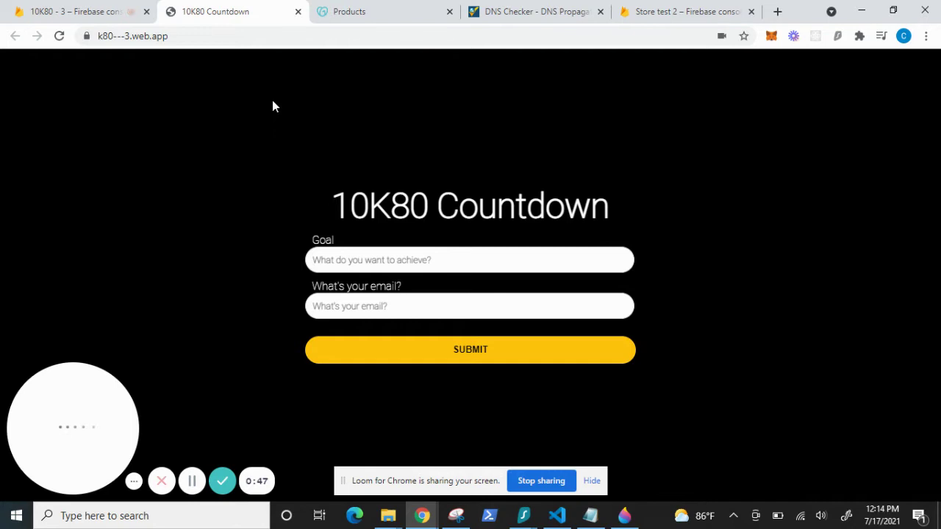
Close the 10K80 Countdown tab to return to the Firebase Hosting dashboard
{"action": "left_click", "coordinate": [298, 13]}
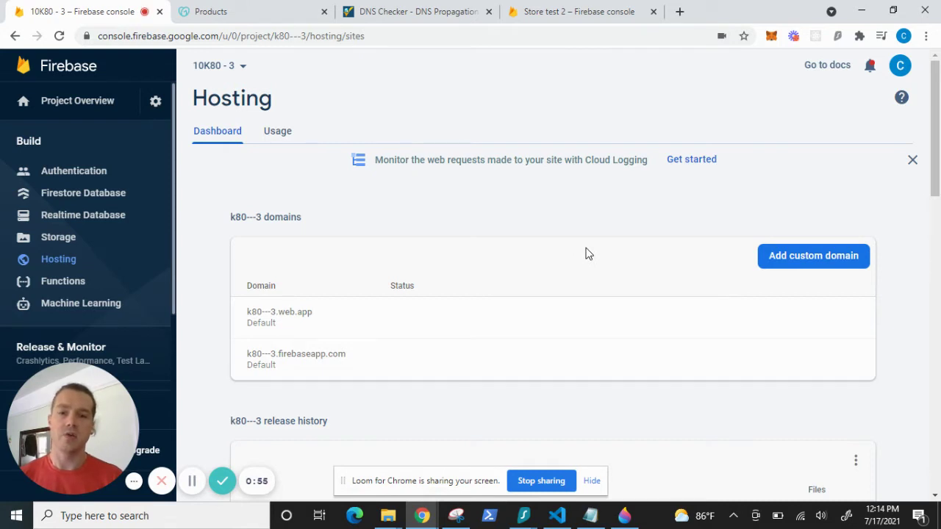
Open Manage DNS for weeklyclock.com from GoDaddy Products and scroll to its records
{"action": "left_click", "coordinate": [268, 12]}
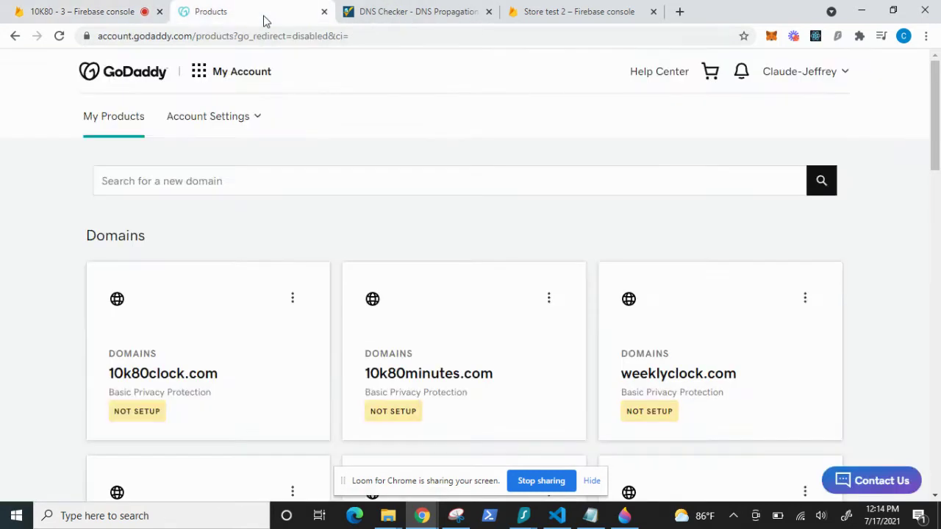
{"action": "left_click", "coordinate": [812, 77]}
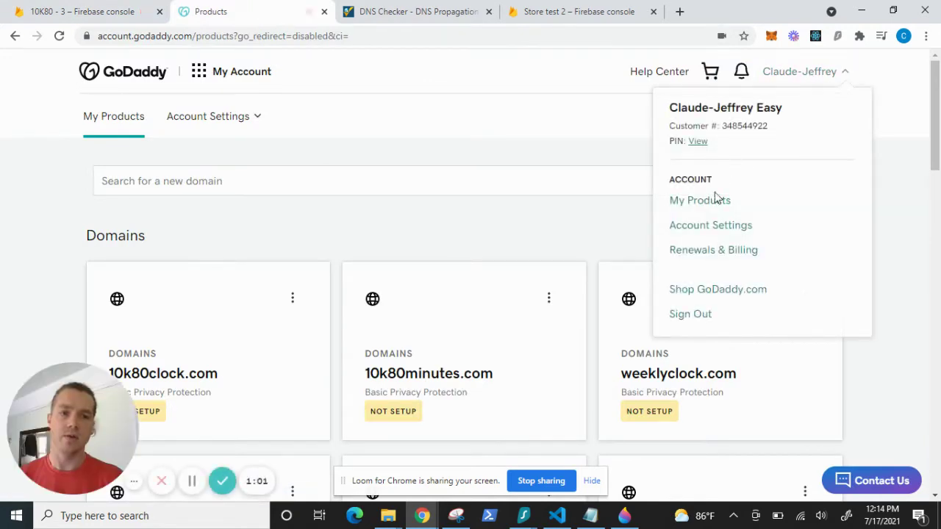
{"action": "left_click", "coordinate": [491, 204]}
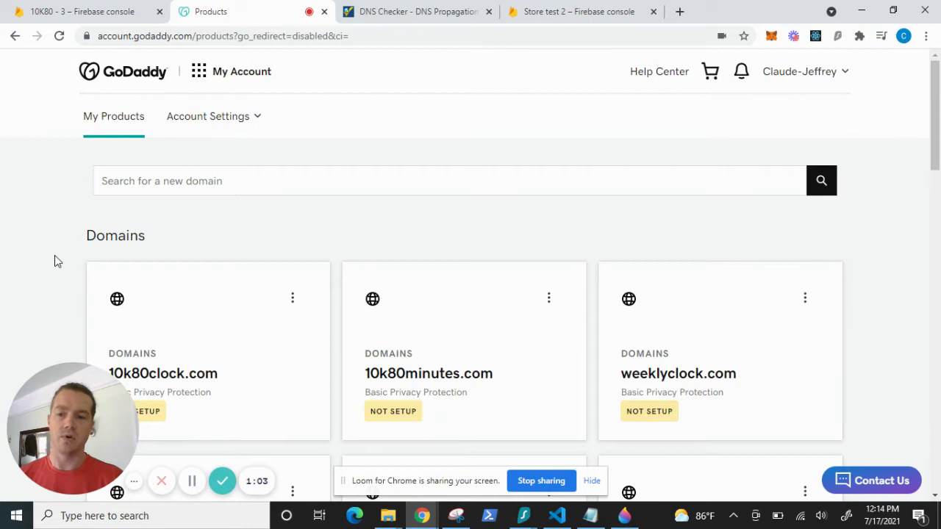
{"action": "scroll", "coordinate": [42, 261], "scroll_direction": "down", "scroll_amount": 2}
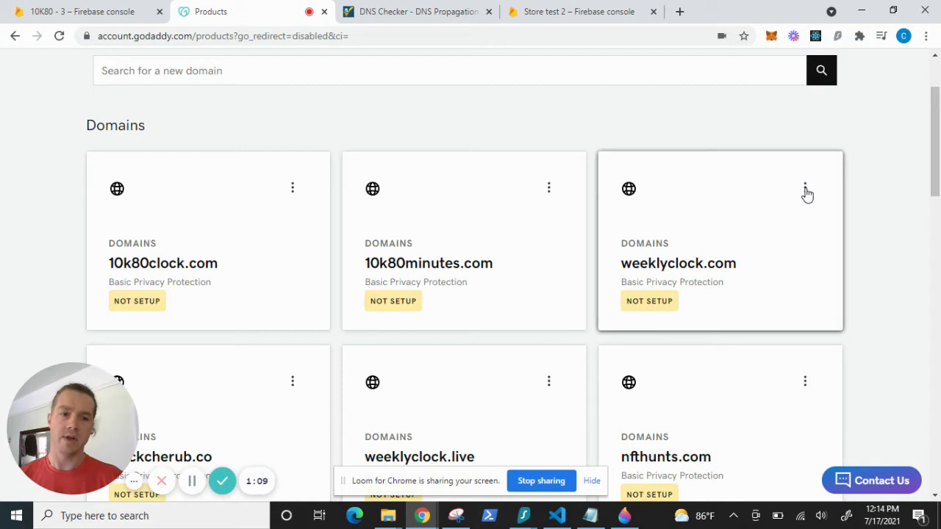
{"action": "left_click", "coordinate": [806, 190]}
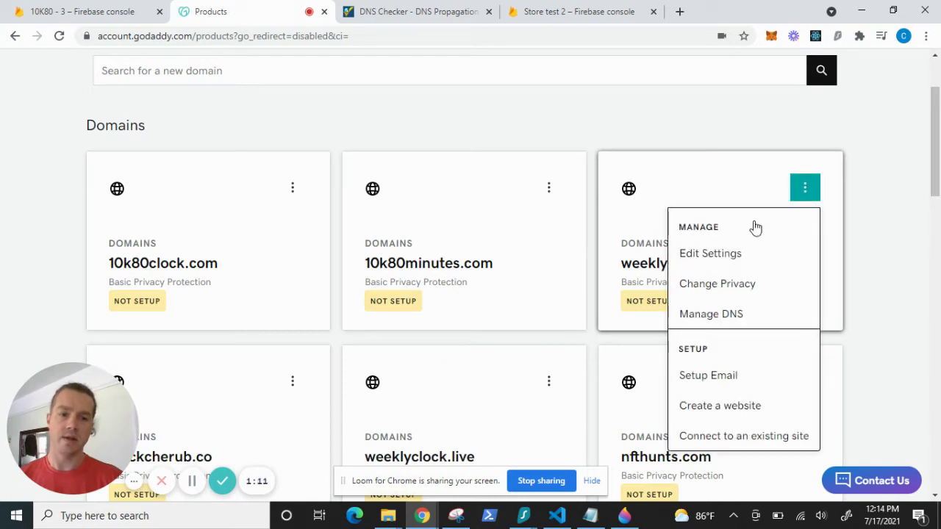
{"action": "left_click", "coordinate": [734, 322]}
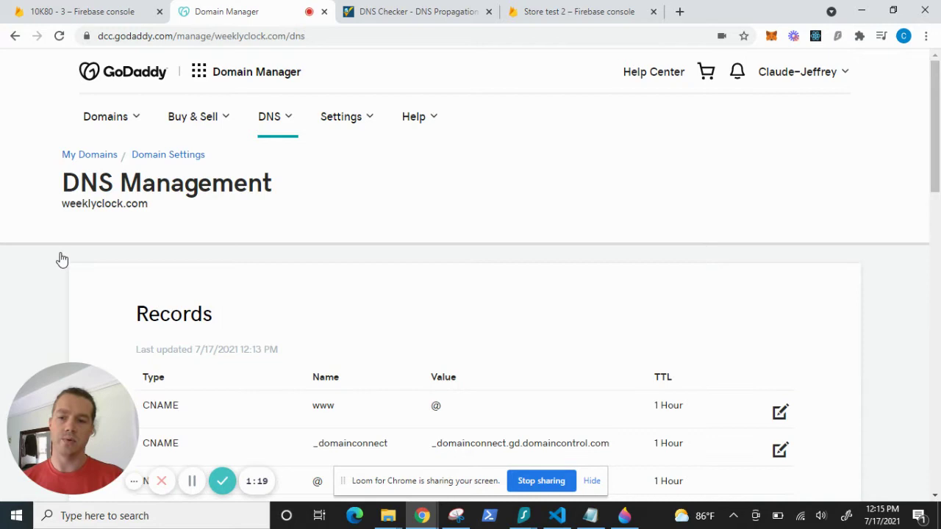
{"action": "scroll", "coordinate": [60, 257], "scroll_direction": "down", "scroll_amount": 3}
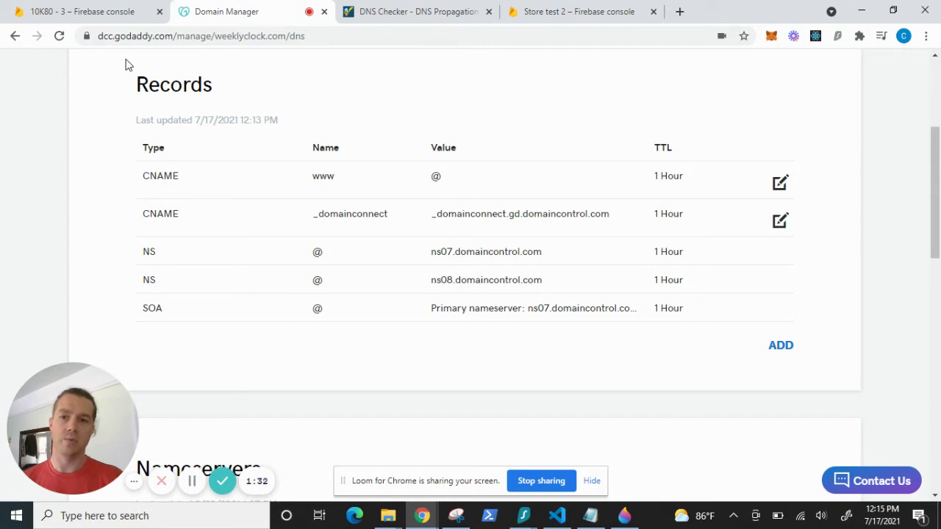
Begin adding weeklyclock.com as a custom domain in Firebase Hosting
{"action": "left_click", "coordinate": [104, 13]}
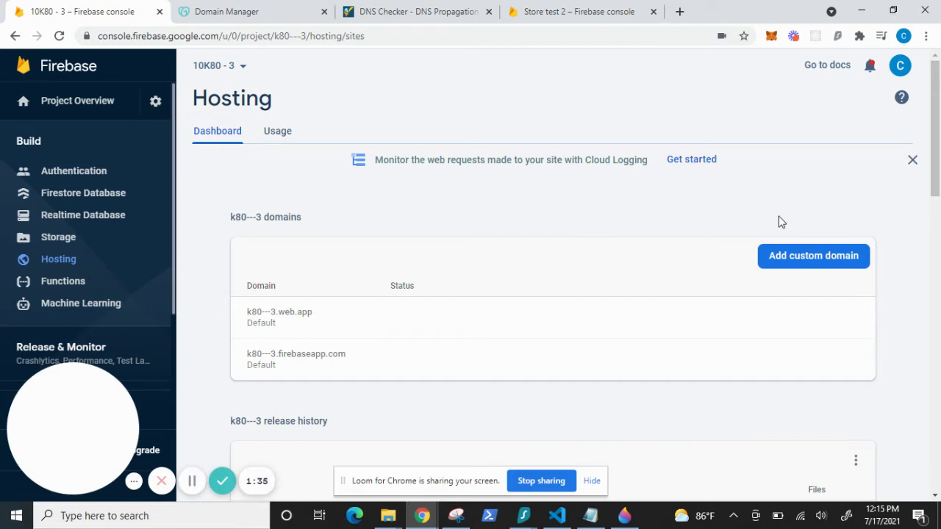
{"action": "left_click", "coordinate": [798, 257]}
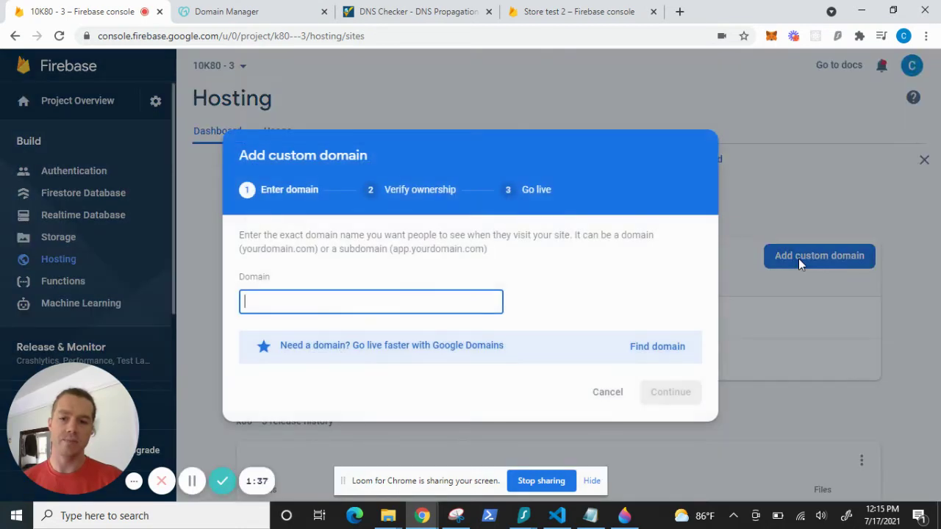
{"action": "type", "text": "wee"}
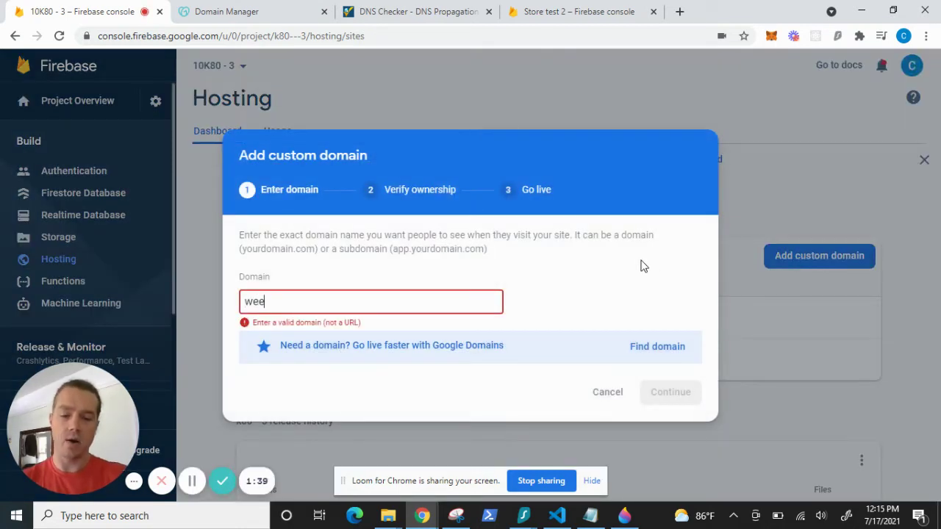
{"action": "type", "text": "klyclock.com"}
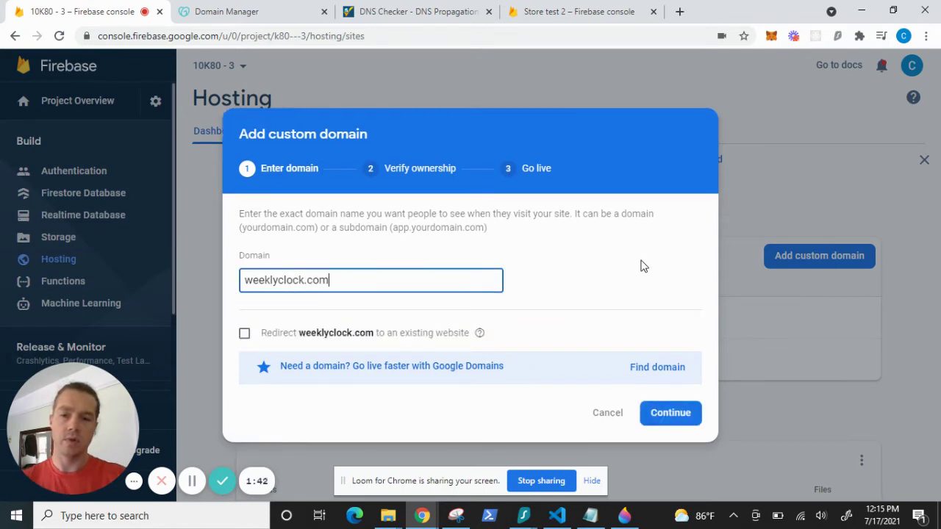
{"action": "left_click", "coordinate": [671, 421]}
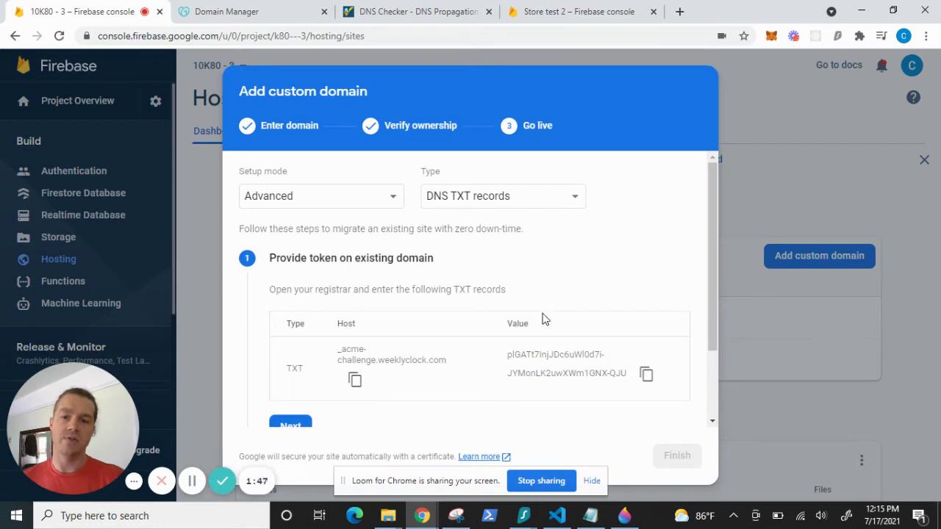
Switch setup mode to Quick setup and copy the first A record, 151.101.1.195
{"action": "left_click", "coordinate": [371, 195]}
{"action": "left_click", "coordinate": [352, 155]}
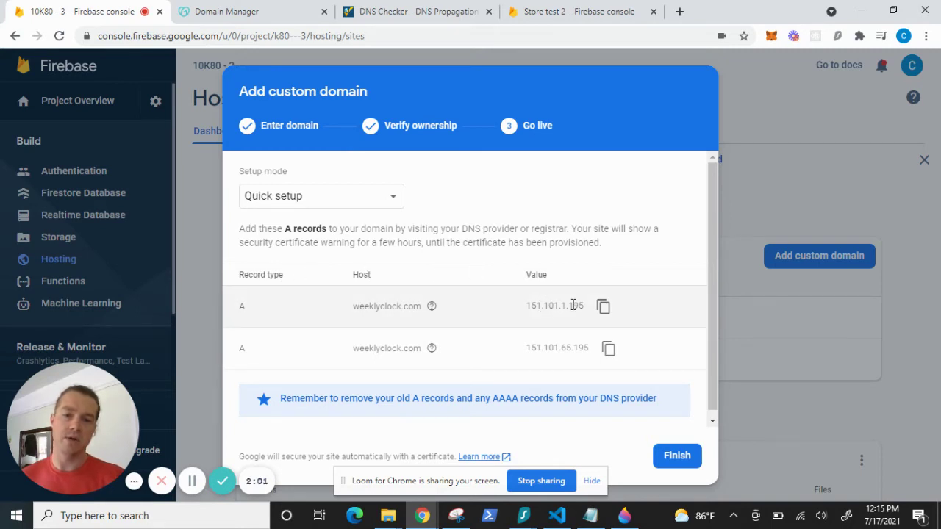
{"action": "left_click", "coordinate": [603, 306]}
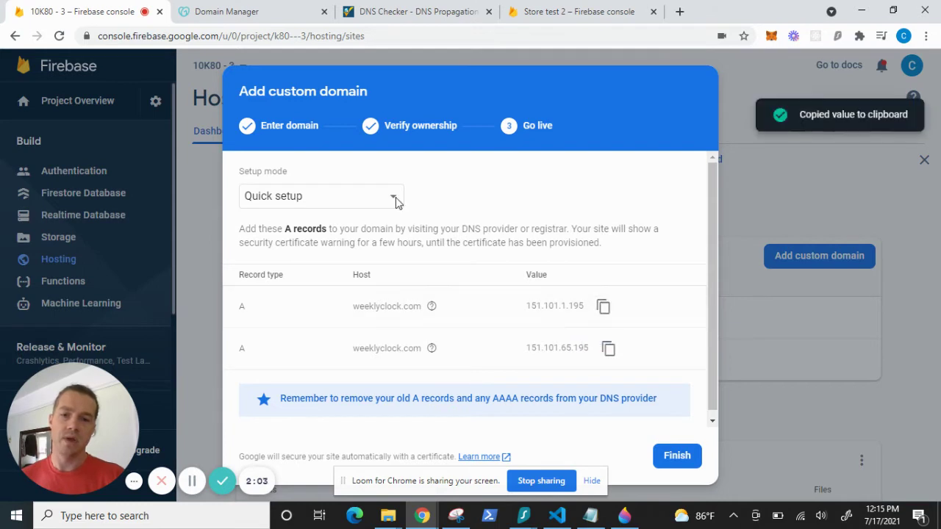
Create a new GoDaddy A record with host @ pointing to 151.101.1.195
{"action": "left_click", "coordinate": [249, 7]}
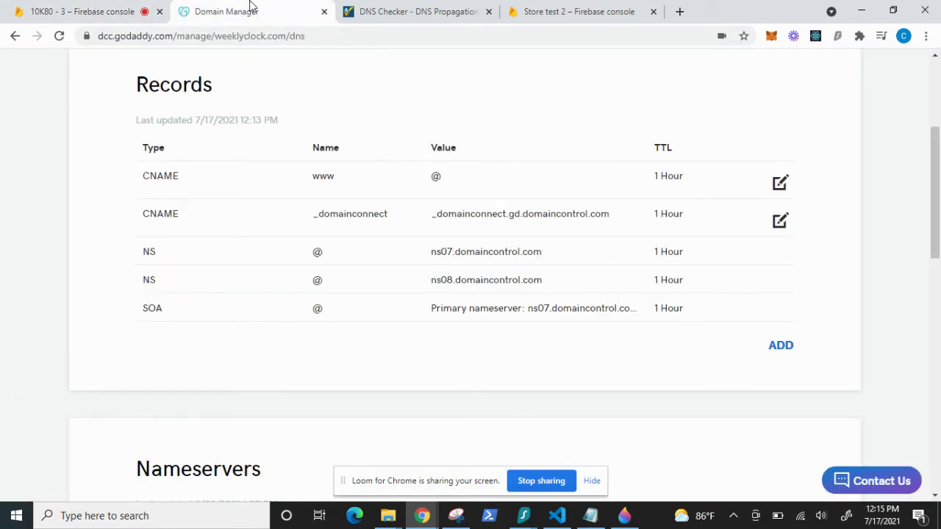
{"action": "left_click", "coordinate": [778, 345]}
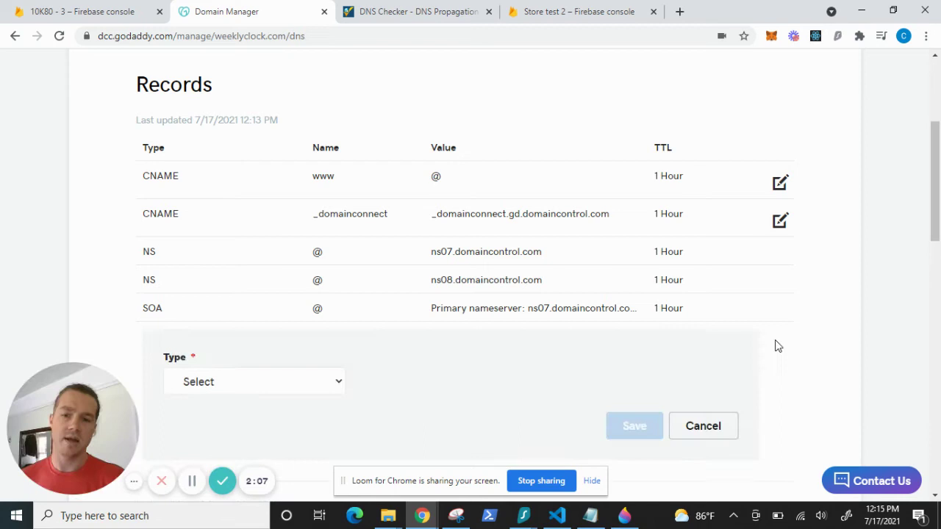
{"action": "left_click", "coordinate": [329, 390]}
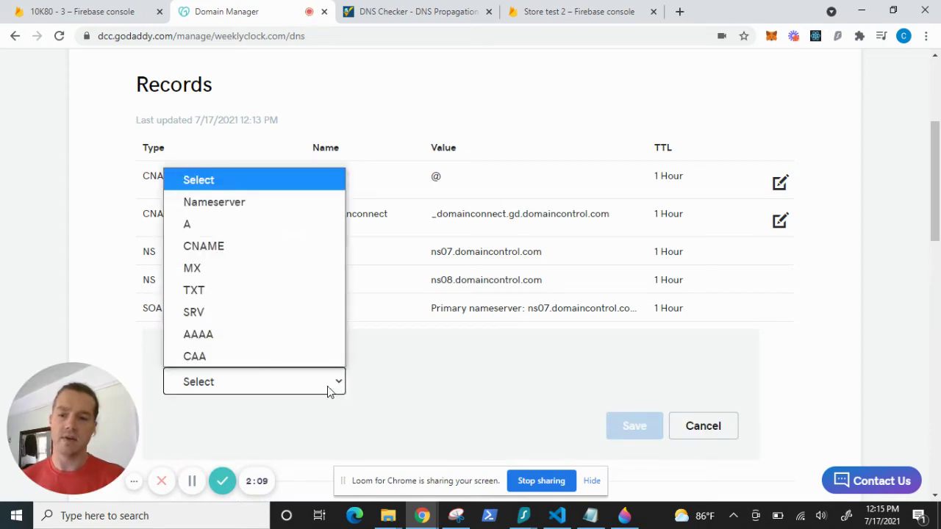
{"action": "left_click", "coordinate": [269, 230]}
{"action": "left_click", "coordinate": [409, 384]}
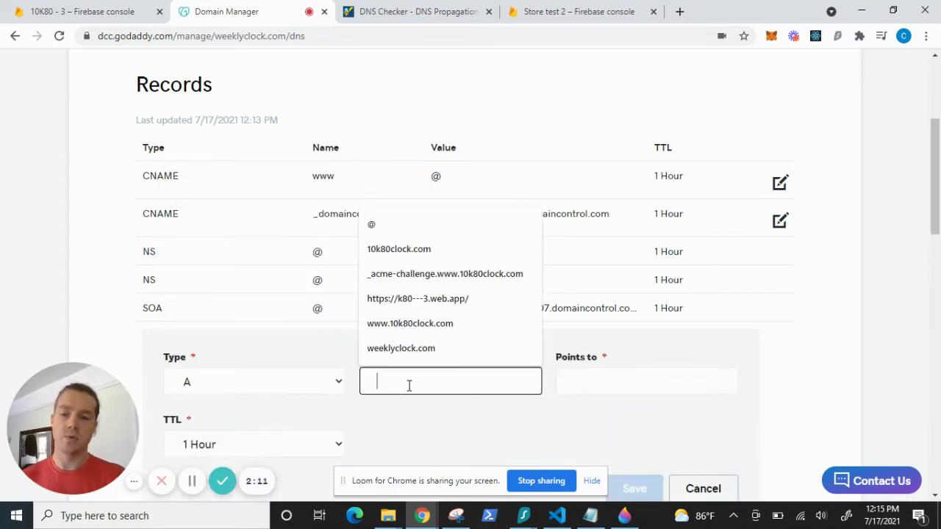
{"action": "type", "text": "@"}
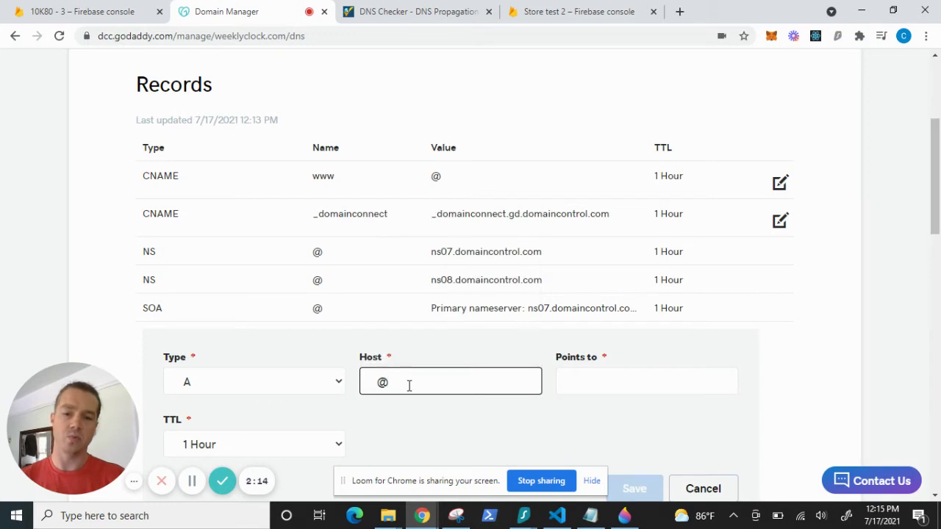
{"action": "left_click", "coordinate": [579, 383]}
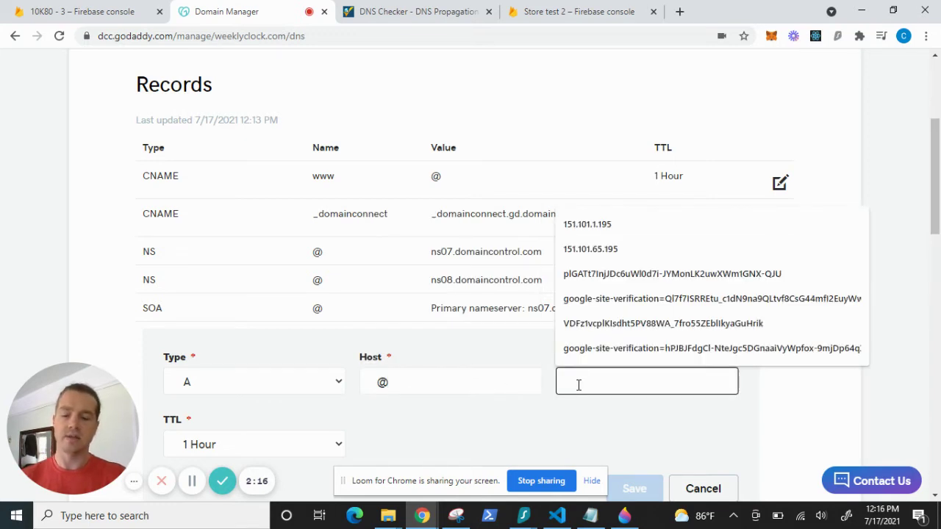
{"action": "key", "text": "Down"}
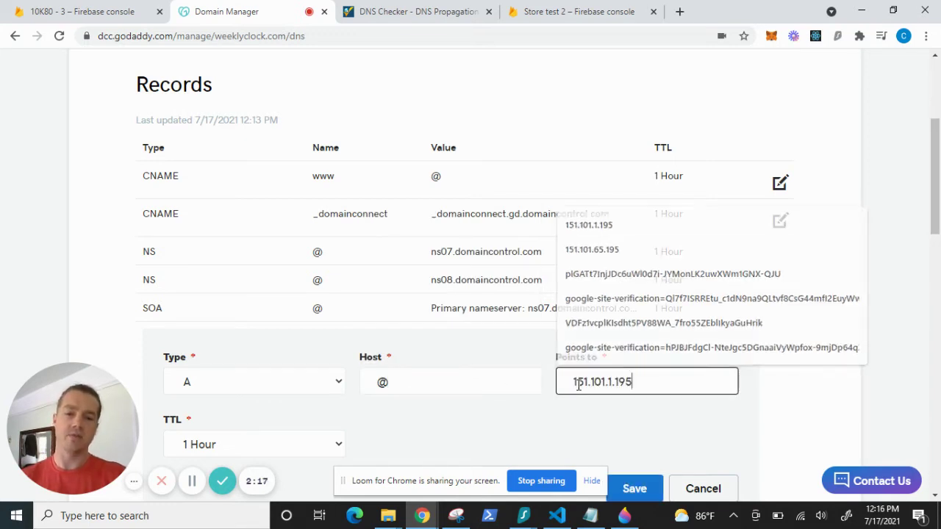
{"action": "key", "text": "Return"}
{"action": "scroll", "coordinate": [475, 426], "scroll_direction": "down", "scroll_amount": 2}
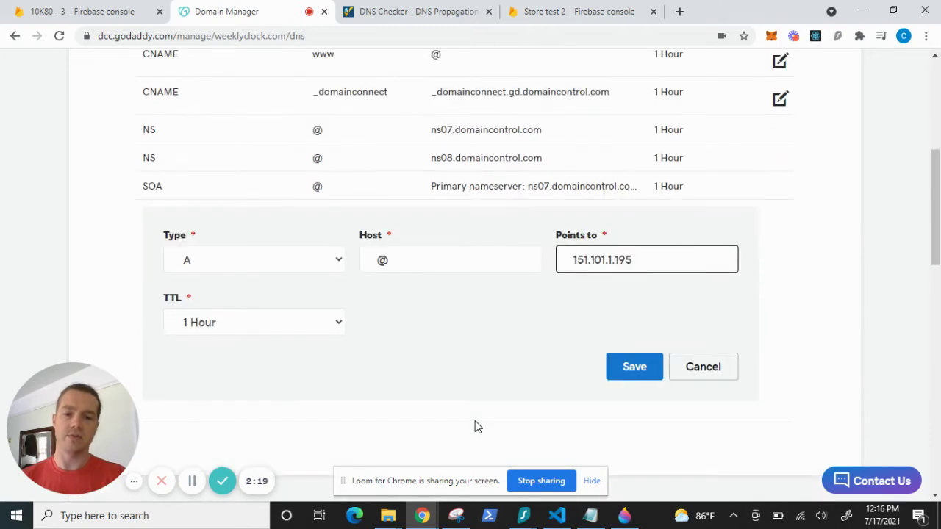
Give the A record a custom 600-second TTL and save it
{"action": "left_click", "coordinate": [298, 334]}
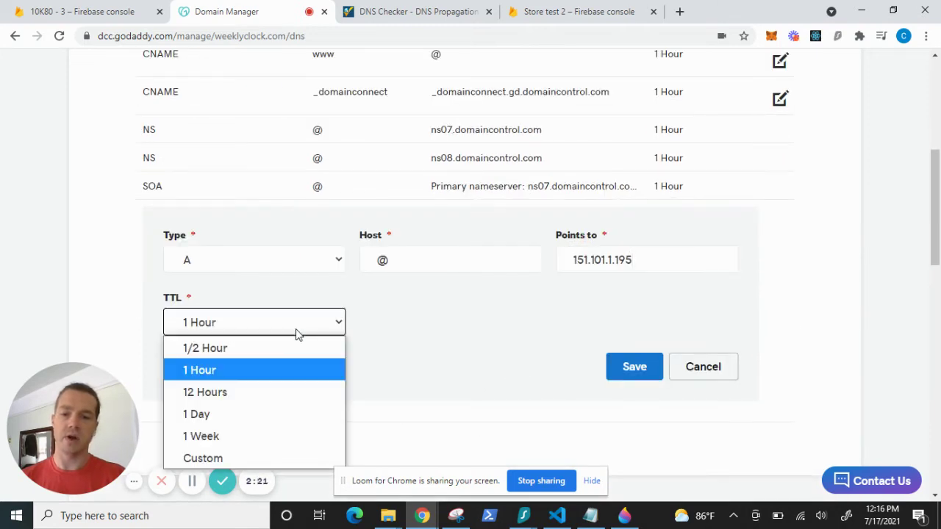
{"action": "left_click", "coordinate": [270, 456]}
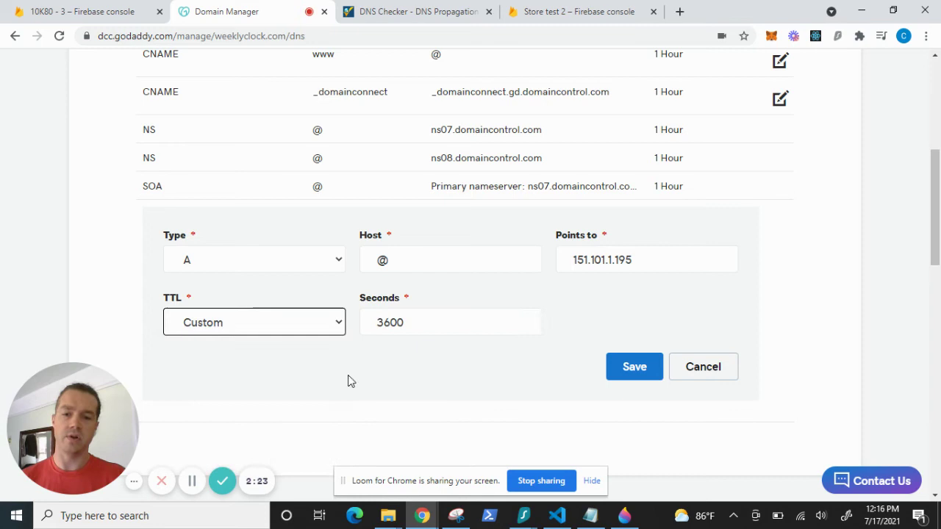
{"action": "left_click", "coordinate": [385, 324]}
{"action": "key", "text": "BackSpace"}
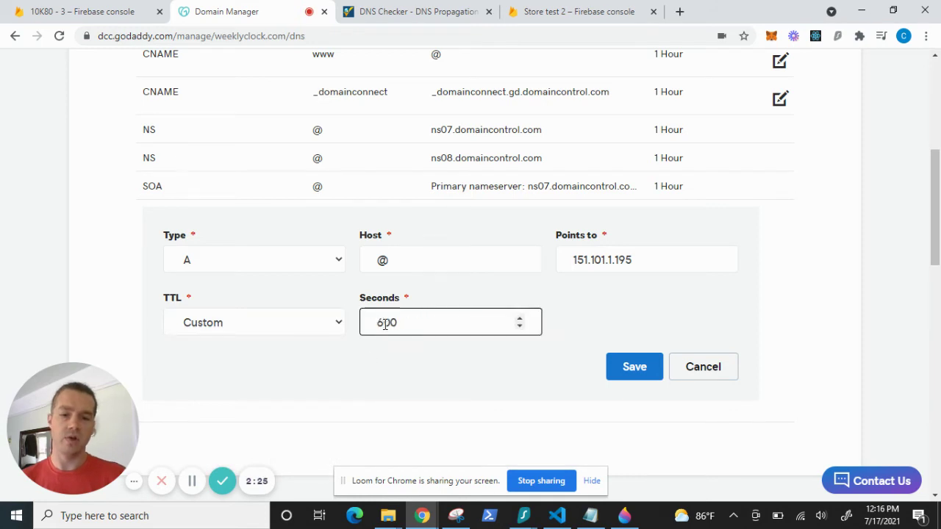
{"action": "left_click", "coordinate": [645, 370]}
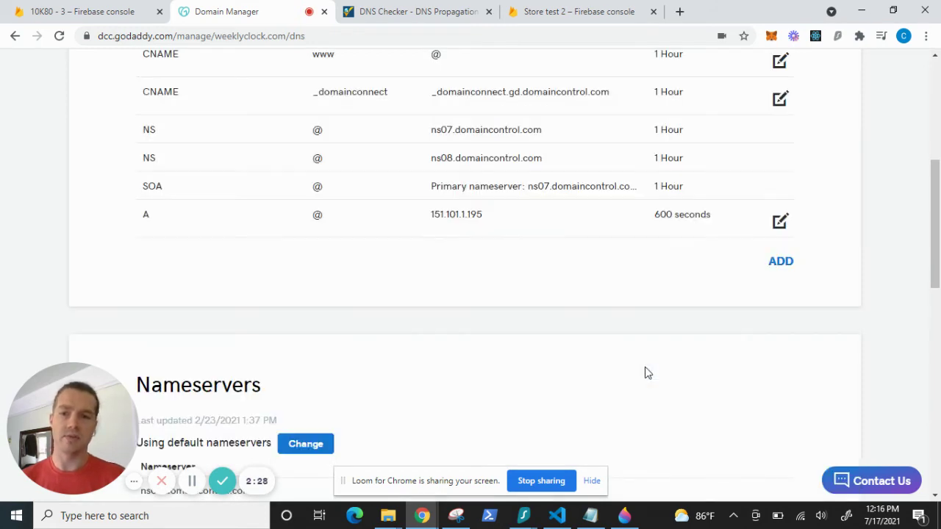
Copy Firebase's second IP, 151.101.65.195, into a new GoDaddy A record for @
{"action": "left_click", "coordinate": [94, 16]}
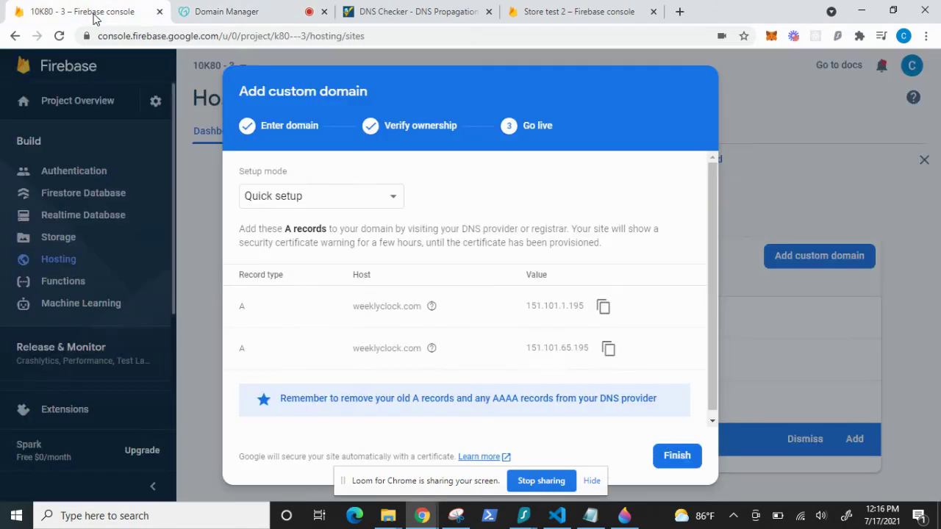
{"action": "left_click", "coordinate": [608, 349]}
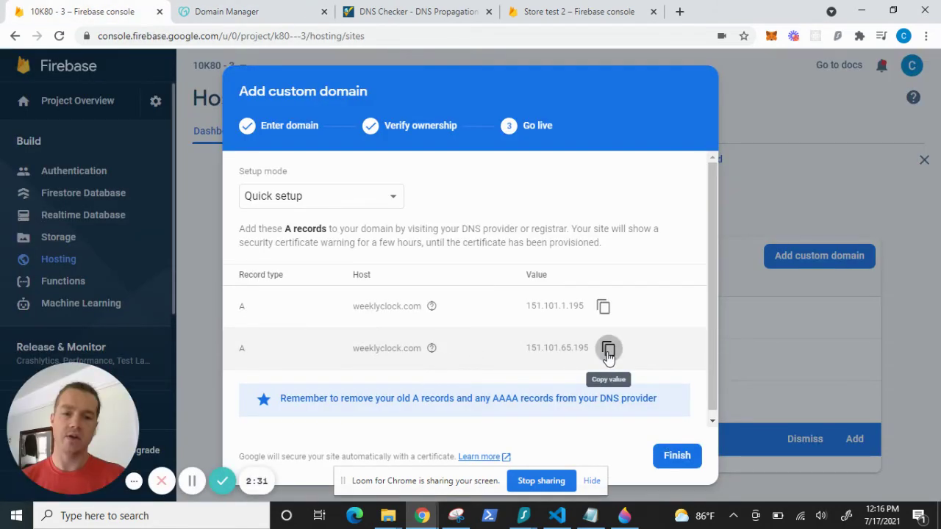
{"action": "left_click", "coordinate": [248, 15]}
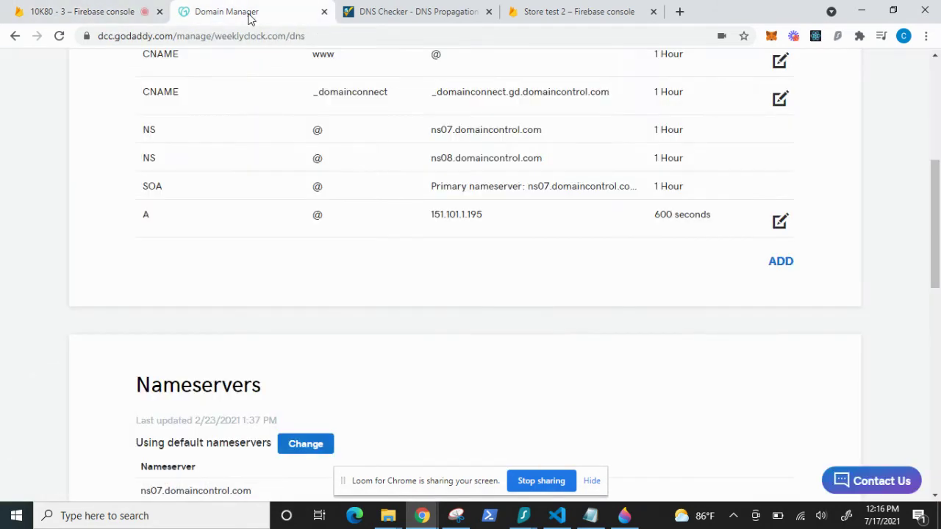
{"action": "left_click", "coordinate": [778, 266]}
{"action": "left_click", "coordinate": [284, 309]}
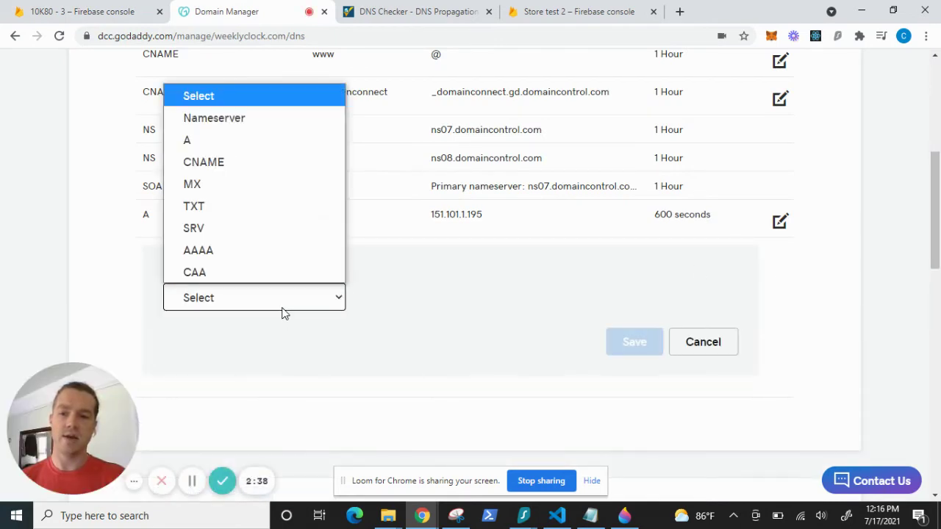
{"action": "left_click", "coordinate": [247, 148]}
{"action": "left_click", "coordinate": [454, 304]}
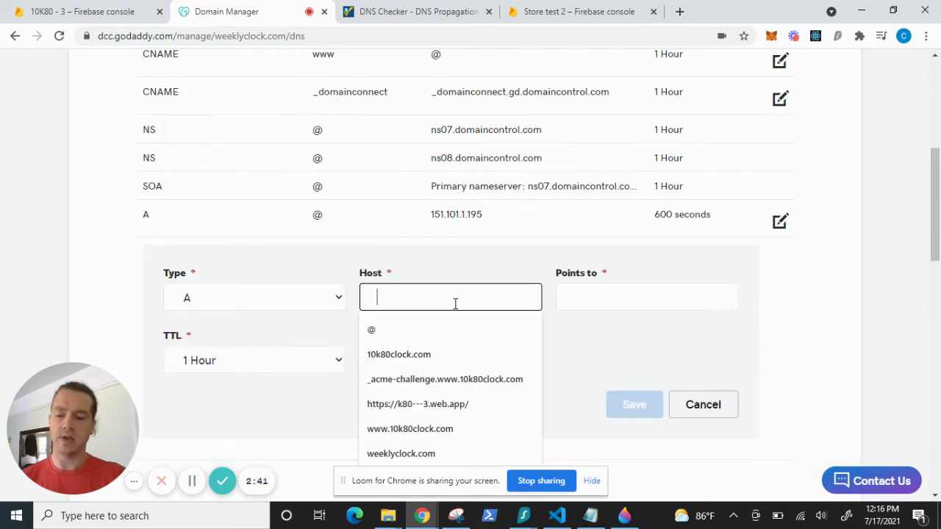
{"action": "type", "text": "@"}
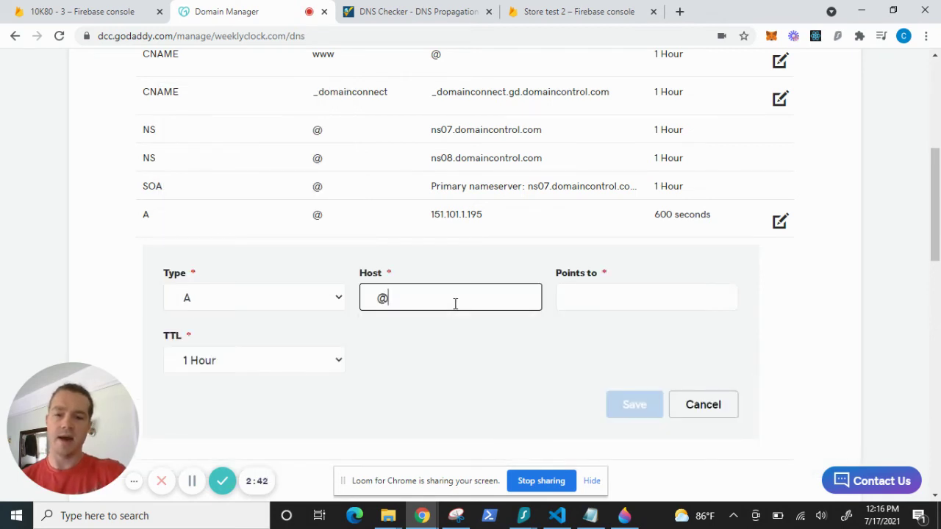
{"action": "left_click", "coordinate": [582, 292]}
{"action": "key", "text": "ctrl+v"}
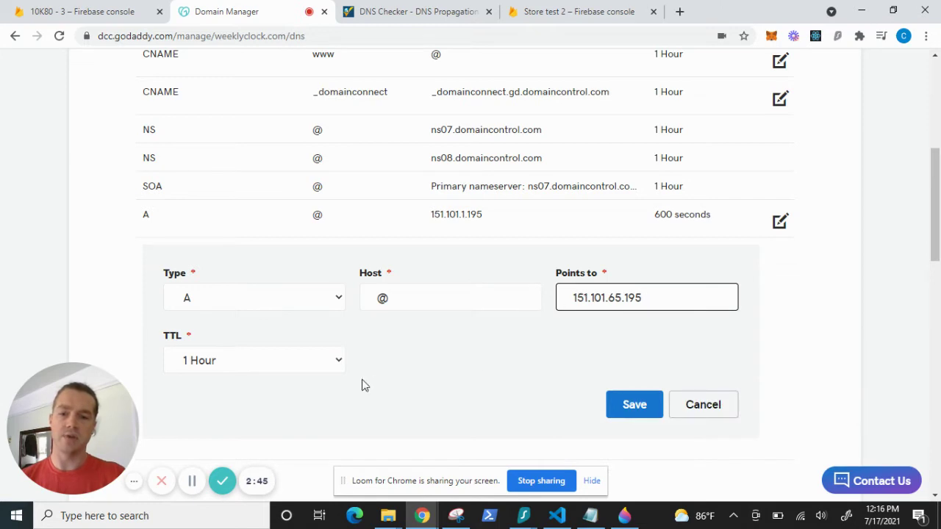
Set the second A record's TTL to a custom 600 seconds and save it
{"action": "left_click", "coordinate": [324, 373]}
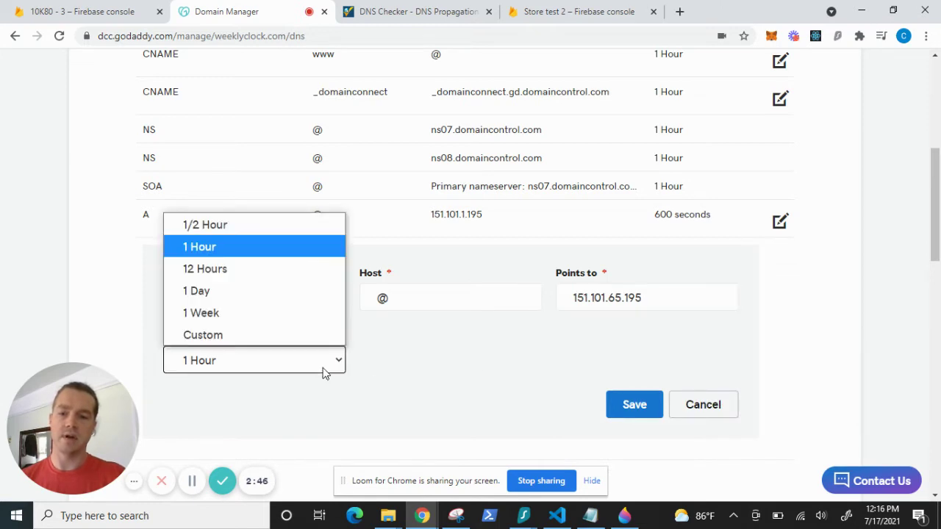
{"action": "left_click", "coordinate": [309, 333]}
{"action": "left_click", "coordinate": [383, 360]}
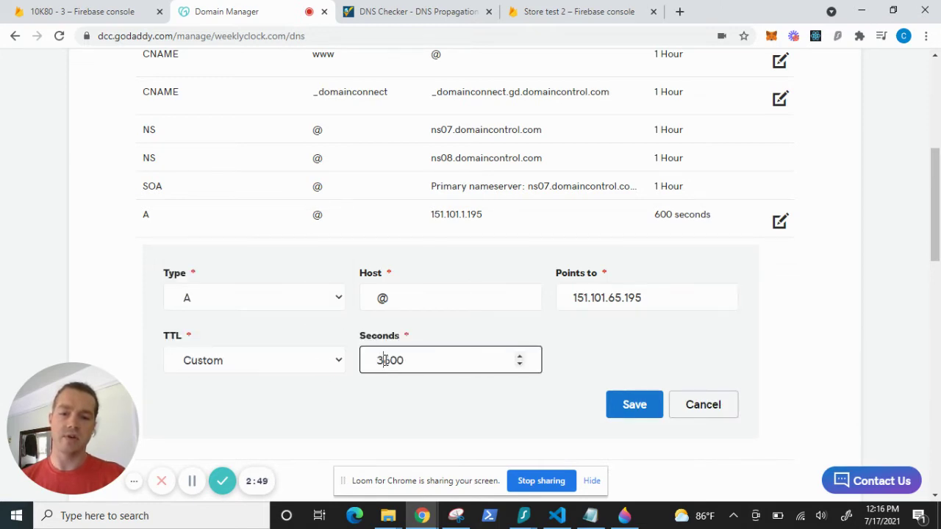
{"action": "key", "text": "BackSpace"}
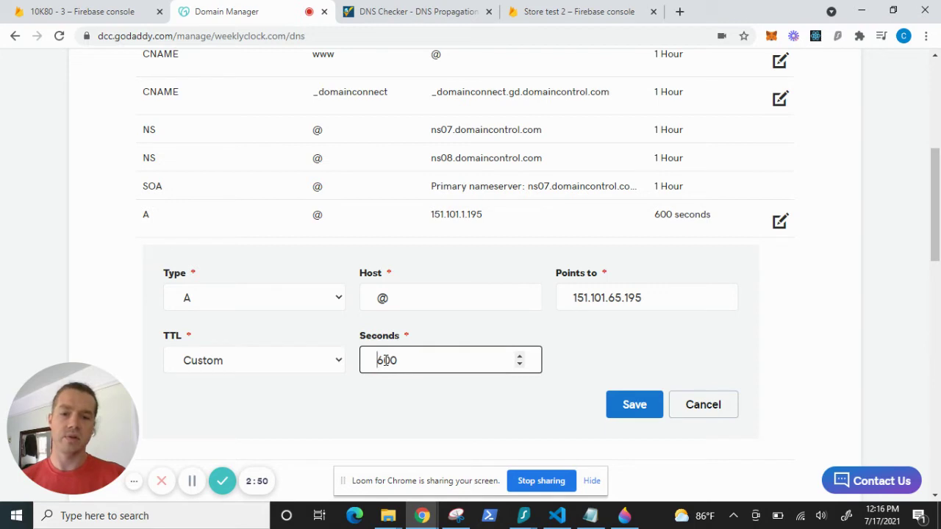
{"action": "left_click", "coordinate": [621, 408]}
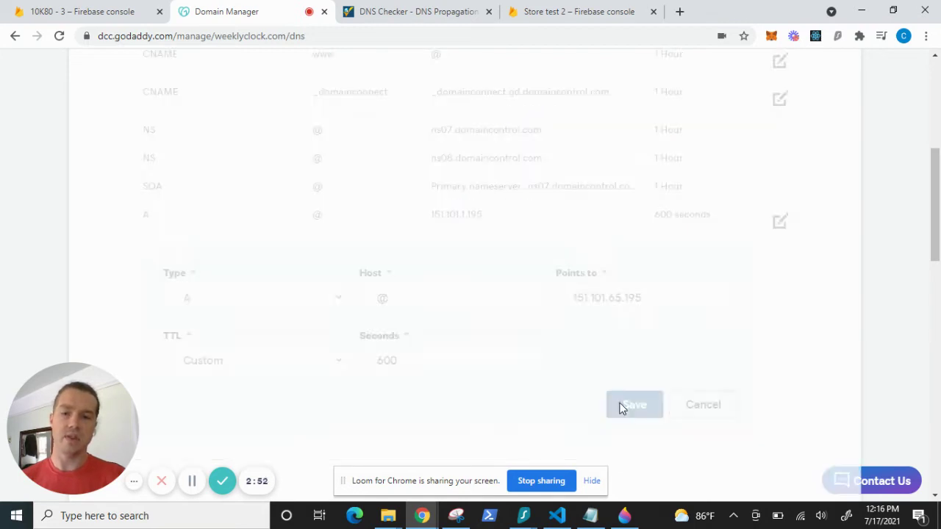
Switch the custom domain setup mode to Advanced and copy the TXT host _acme-challenge.weeklyclock.com
{"action": "left_click", "coordinate": [81, 12]}
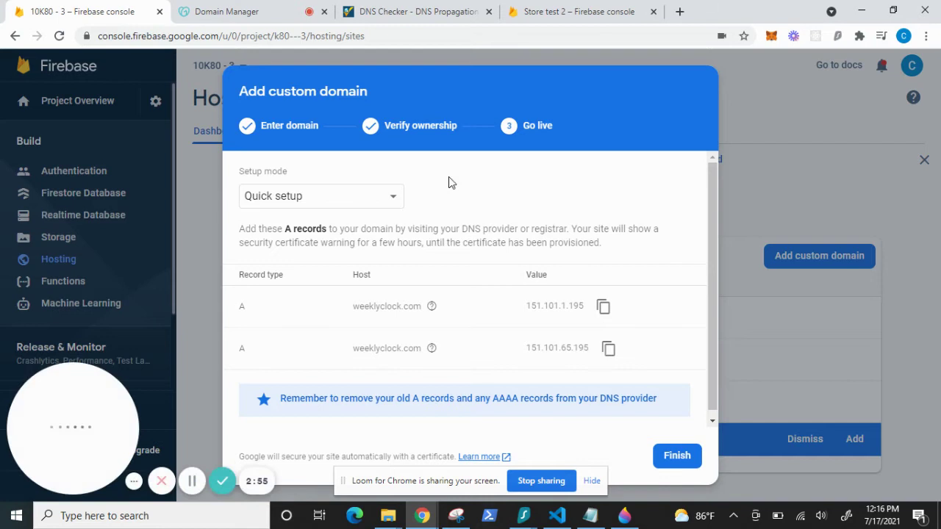
{"action": "left_click", "coordinate": [370, 208]}
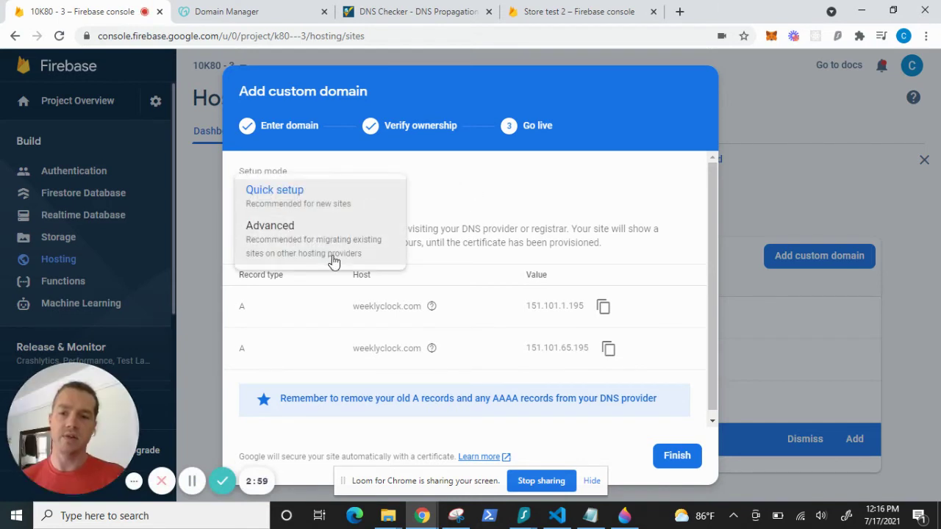
{"action": "left_click", "coordinate": [333, 257]}
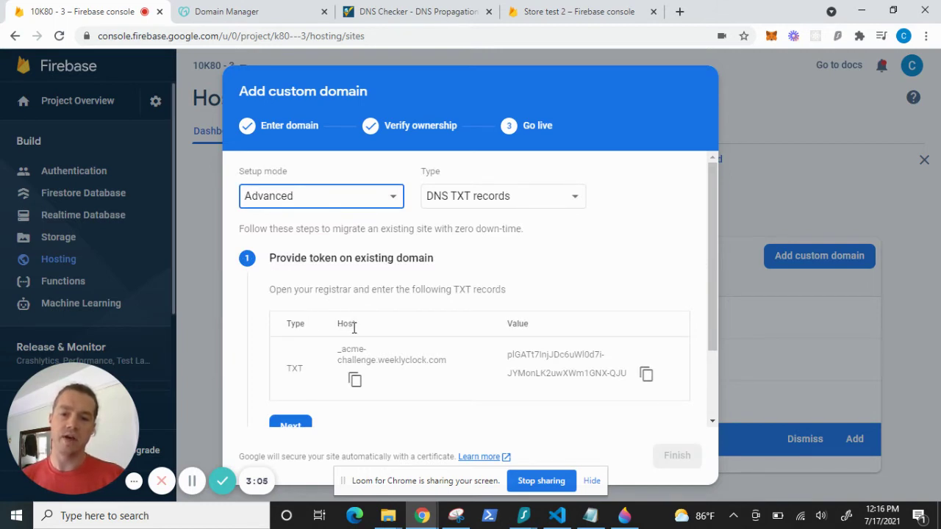
{"action": "left_click", "coordinate": [355, 381]}
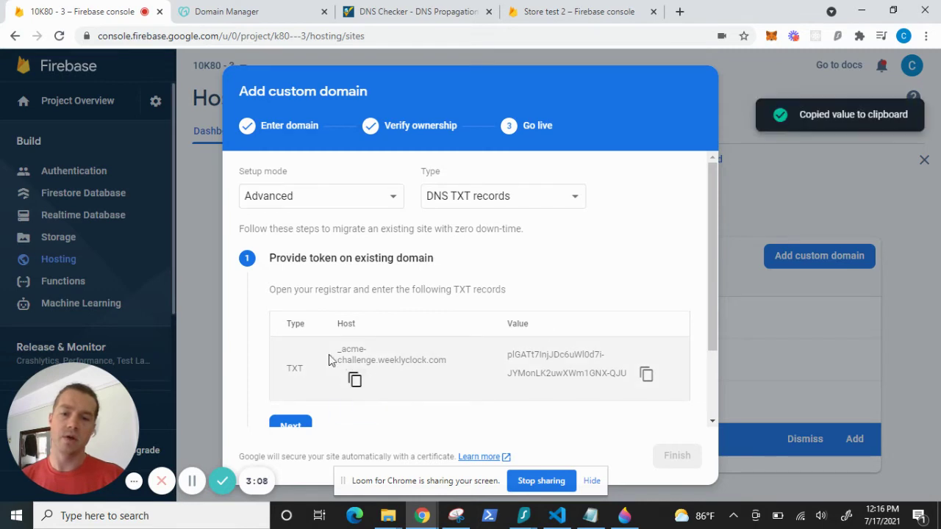
Start a new GoDaddy TXT record with the pasted _acme-challenge host
{"action": "left_click", "coordinate": [219, 9]}
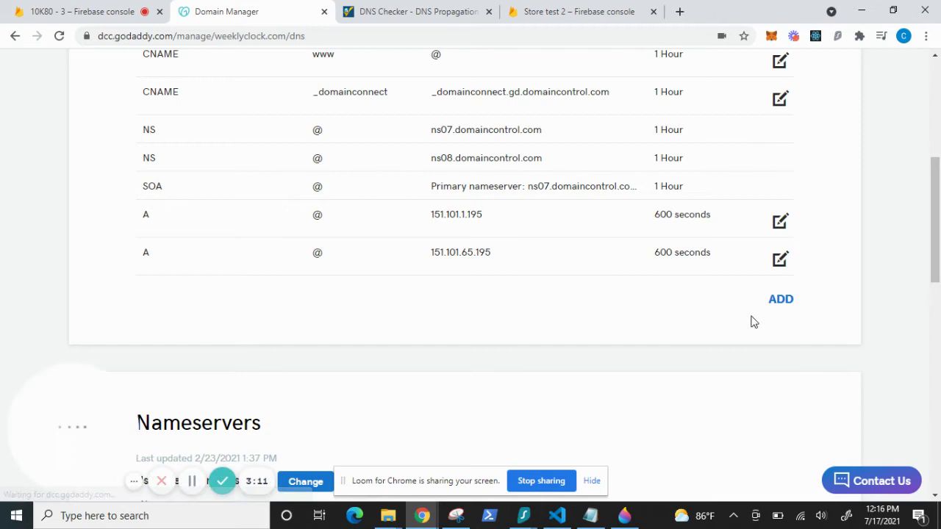
{"action": "left_click", "coordinate": [779, 299]}
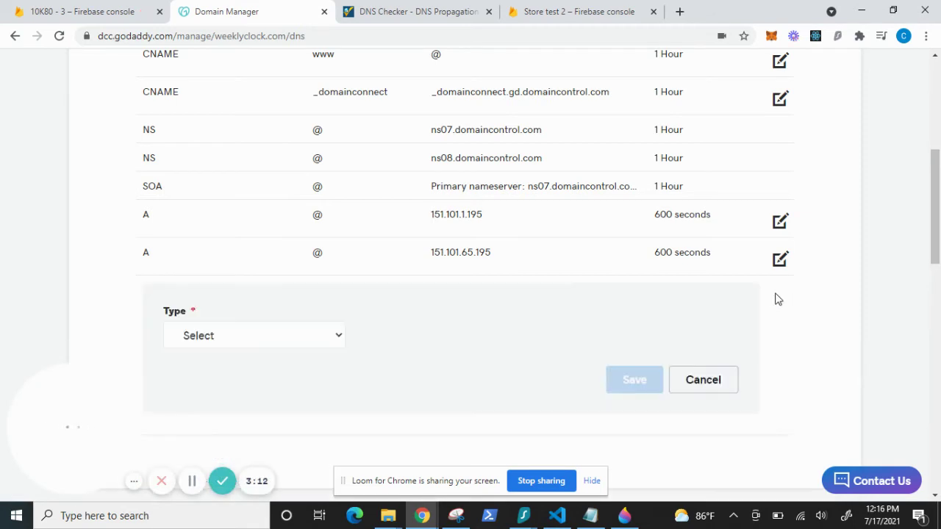
{"action": "left_click", "coordinate": [334, 338]}
{"action": "left_click", "coordinate": [272, 246]}
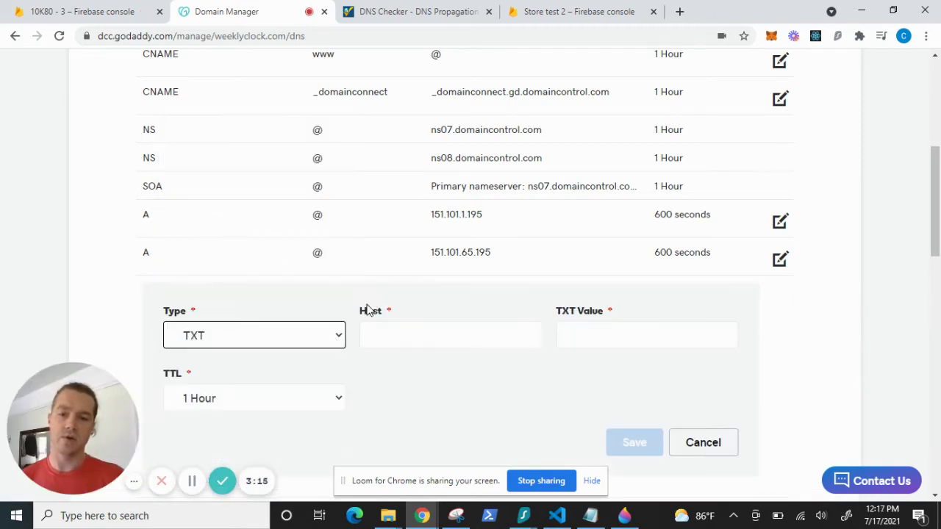
{"action": "left_click", "coordinate": [394, 328]}
{"action": "key", "text": "ctrl+v"}
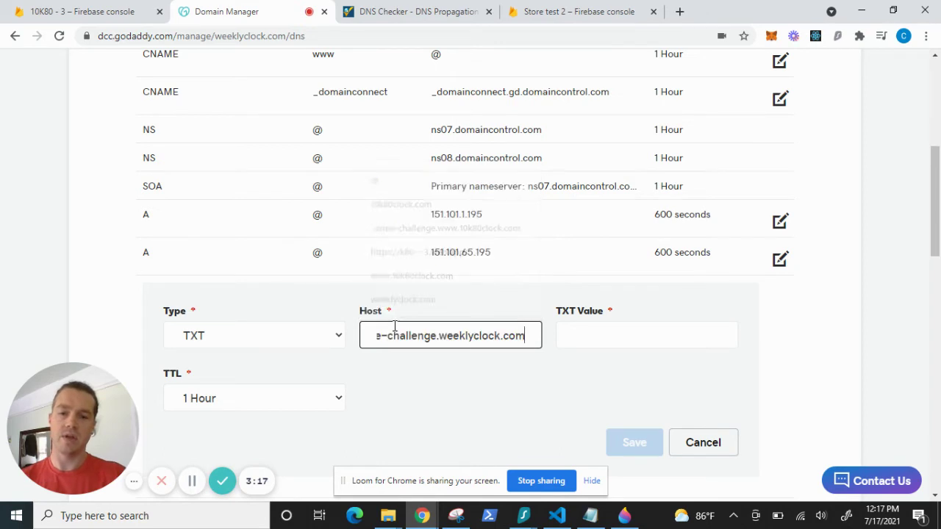
Copy Firebase's TXT verification value into the record's value field
{"action": "left_click", "coordinate": [93, 11]}
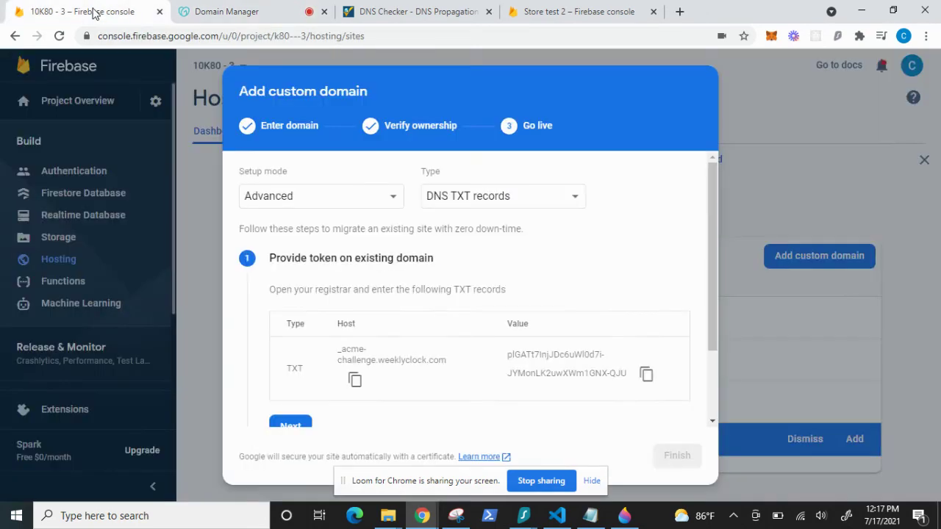
{"action": "left_click", "coordinate": [647, 375]}
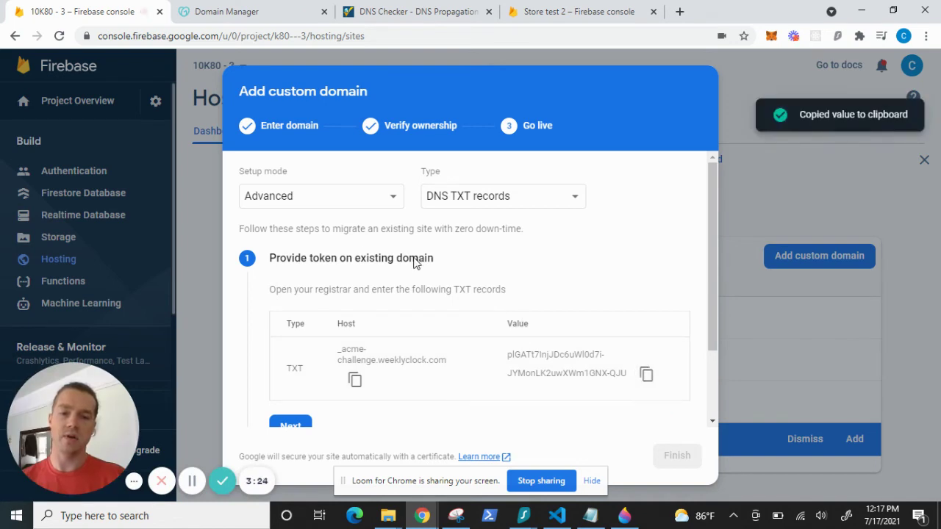
{"action": "left_click", "coordinate": [214, 12]}
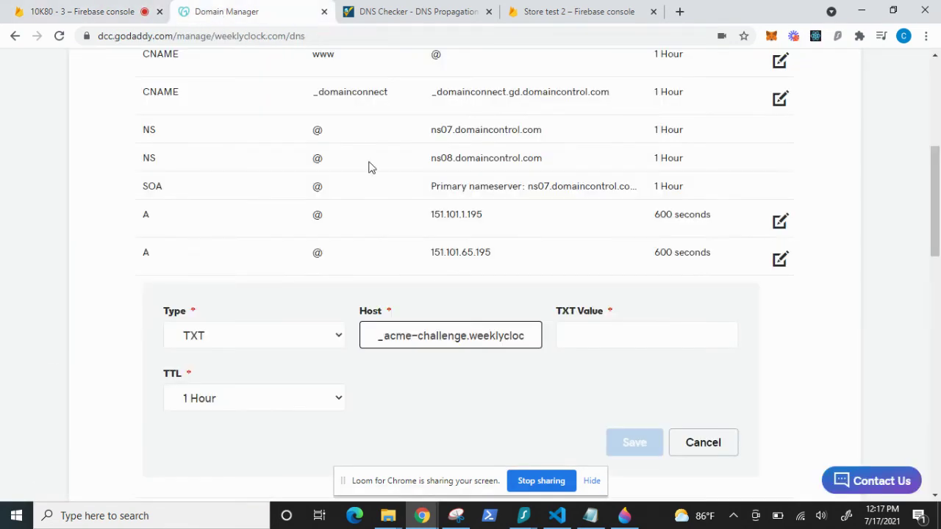
{"action": "left_click", "coordinate": [588, 332]}
{"action": "key", "text": "ctrl+v"}
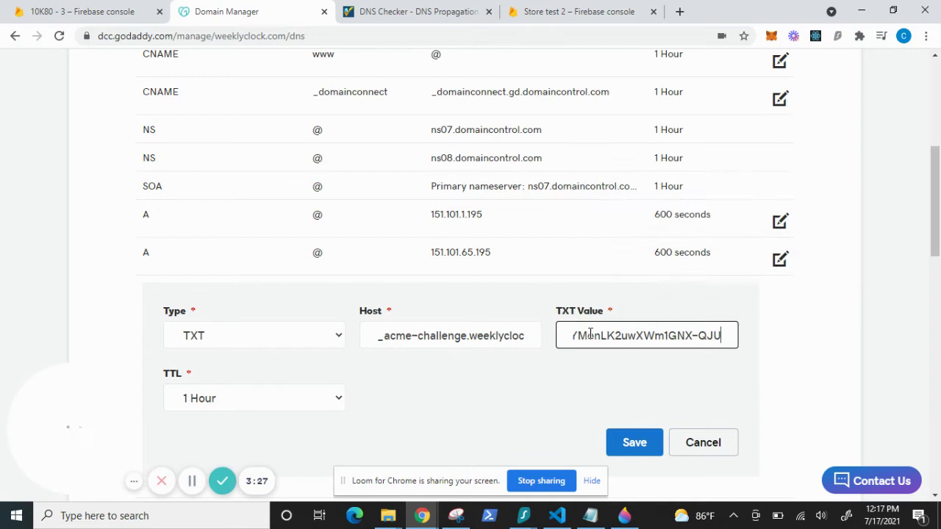
Set the TXT record's TTL to a custom 600 seconds and save it
{"action": "left_click", "coordinate": [266, 398]}
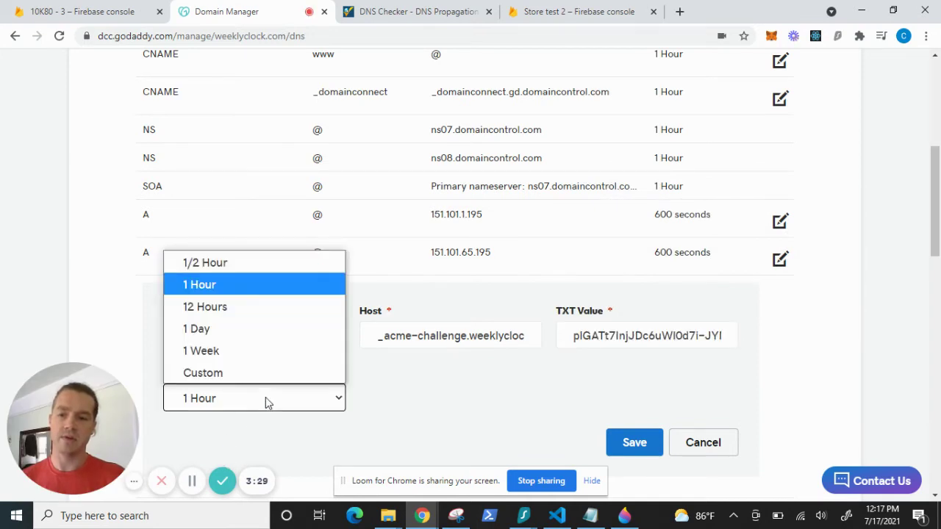
{"action": "left_click", "coordinate": [265, 374]}
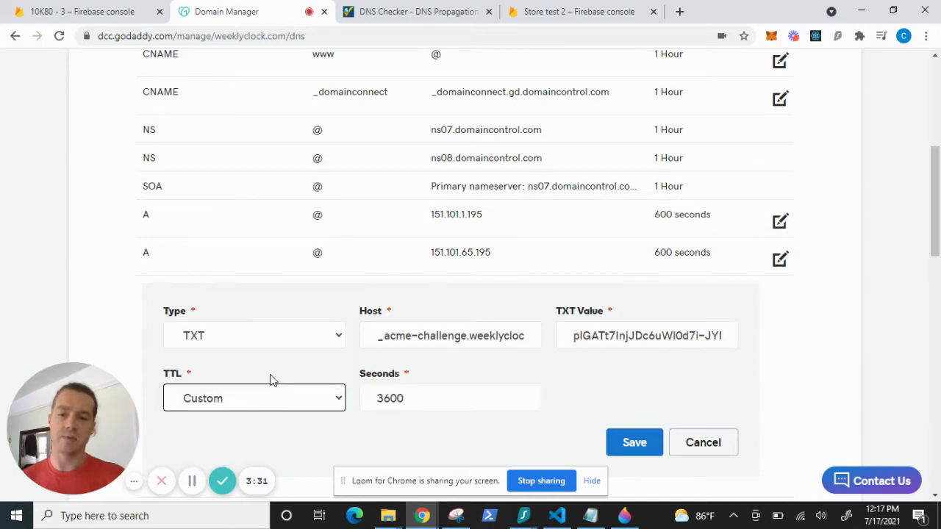
{"action": "left_click", "coordinate": [384, 399]}
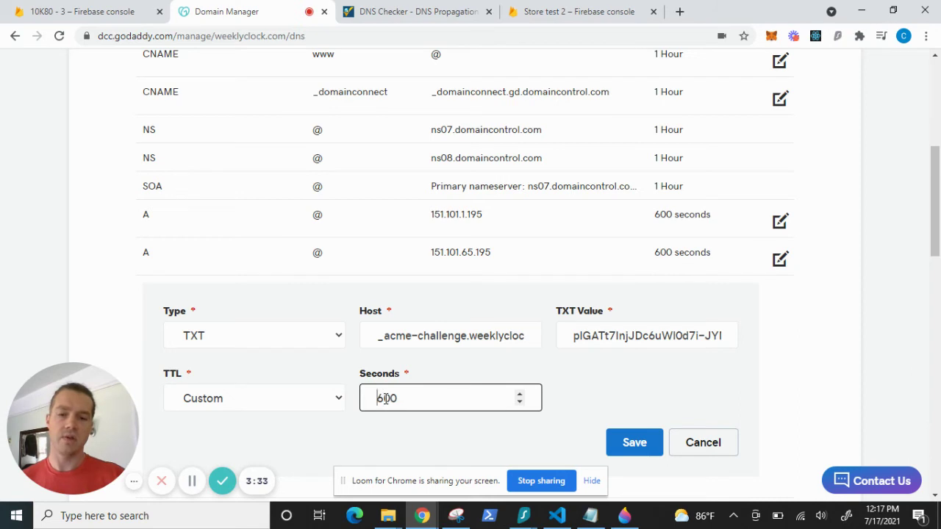
{"action": "left_click", "coordinate": [636, 444]}
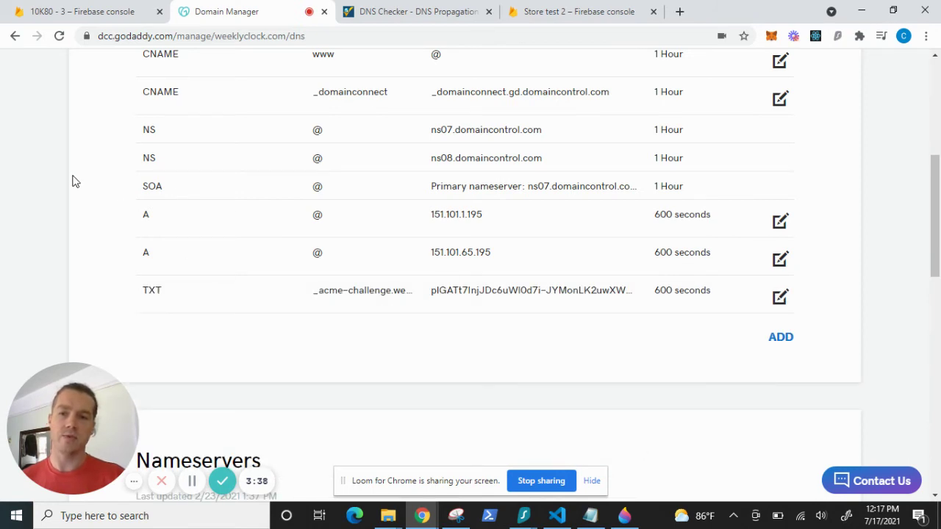
{"action": "scroll", "coordinate": [74, 180], "scroll_direction": "up", "scroll_amount": 1}
{"action": "scroll", "coordinate": [73, 180], "scroll_direction": "up", "scroll_amount": 3}
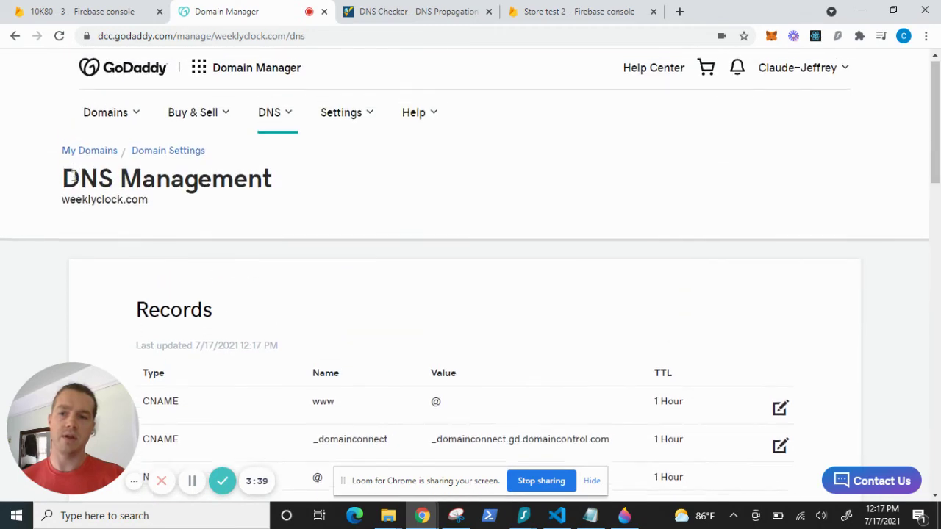
Confirm in Firebase that the TXT token was provided on the existing domain
{"action": "left_click", "coordinate": [109, 14]}
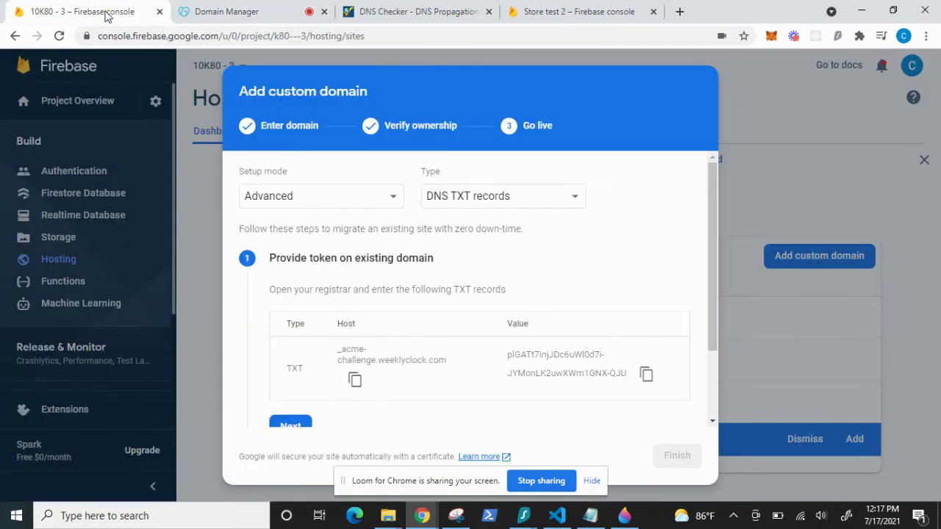
{"action": "scroll", "coordinate": [596, 243], "scroll_direction": "down", "scroll_amount": 2}
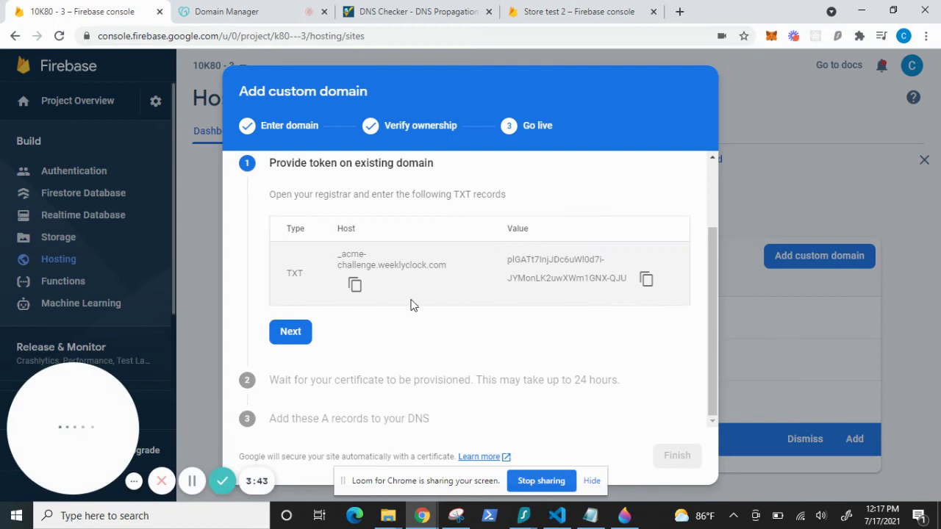
{"action": "left_click", "coordinate": [291, 332]}
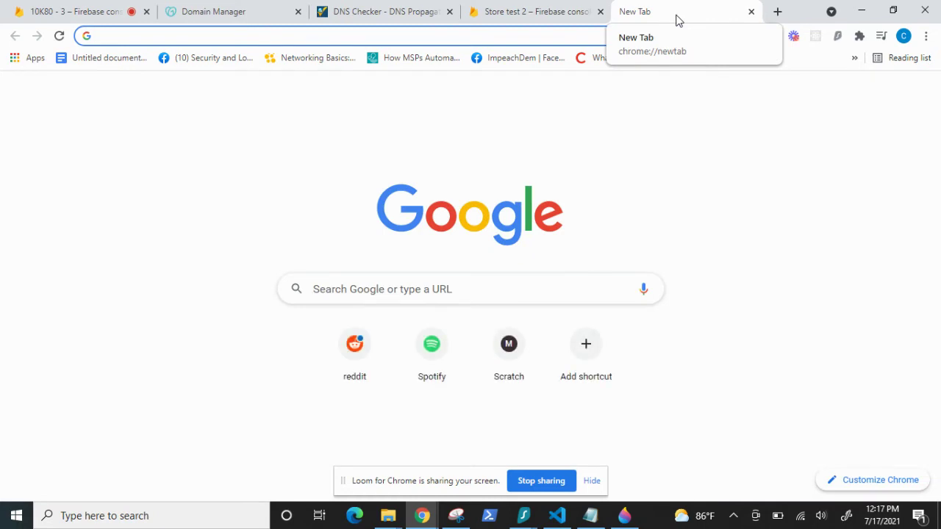
Load weeklyclock.com in the new tab, which shows a certificate privacy warning
{"action": "type", "text": "w"}
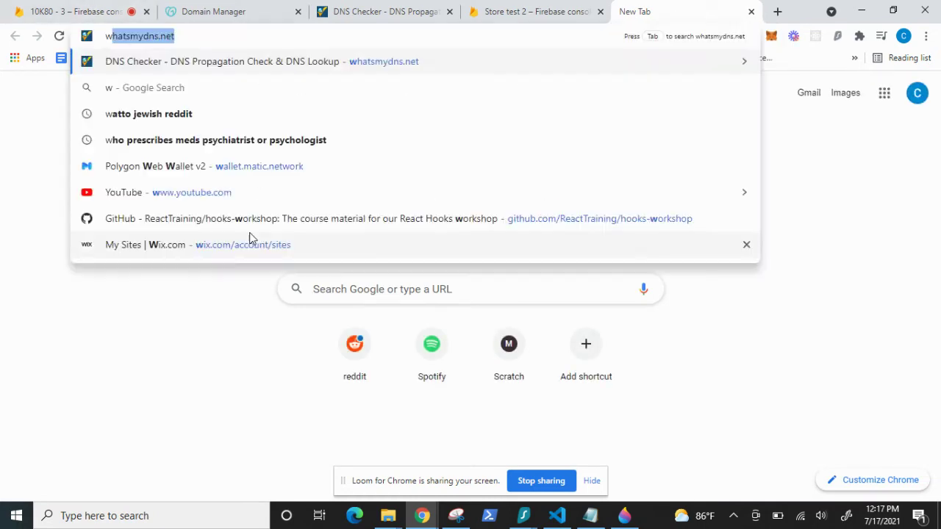
{"action": "type", "text": "eeklyclock.com"}
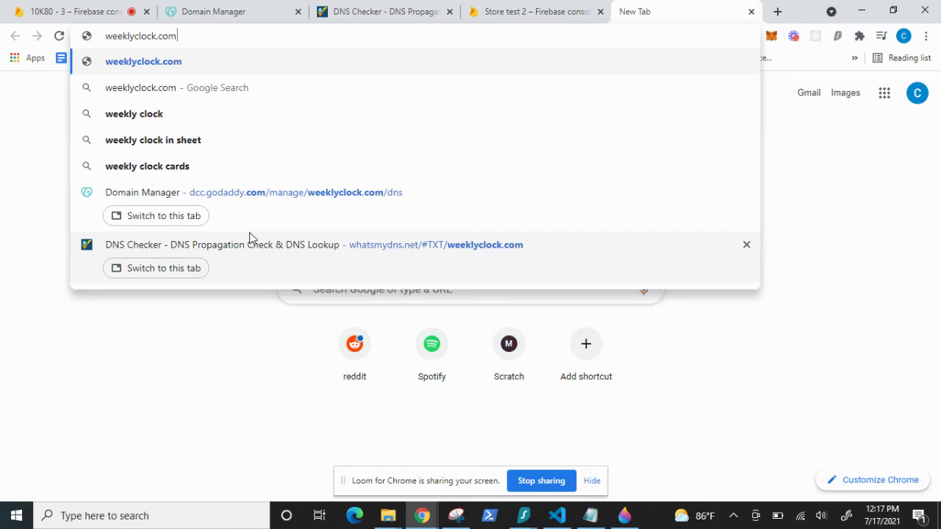
{"action": "key", "text": "Return"}
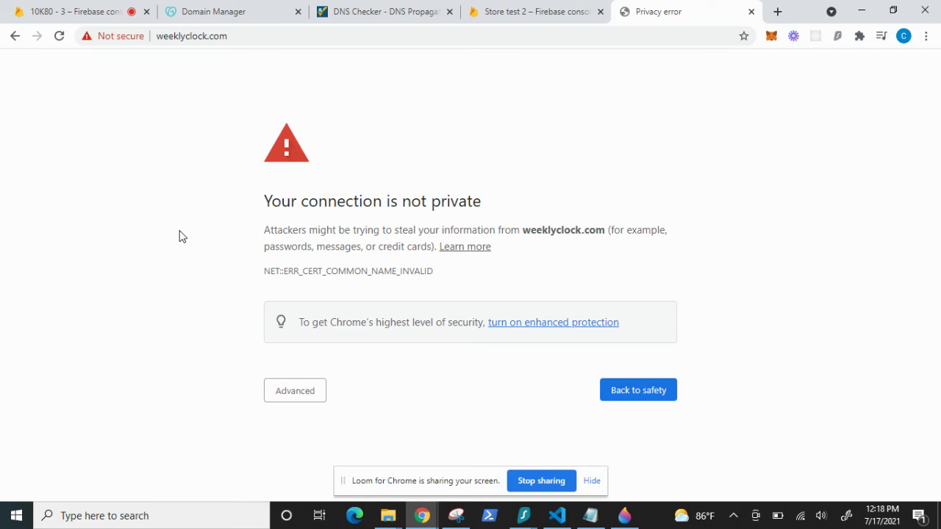
Run an A-record lookup for weeklyclock.com, resolving mostly to 151.101.1.195 and 151.101.65.195
{"action": "left_click", "coordinate": [373, 11]}
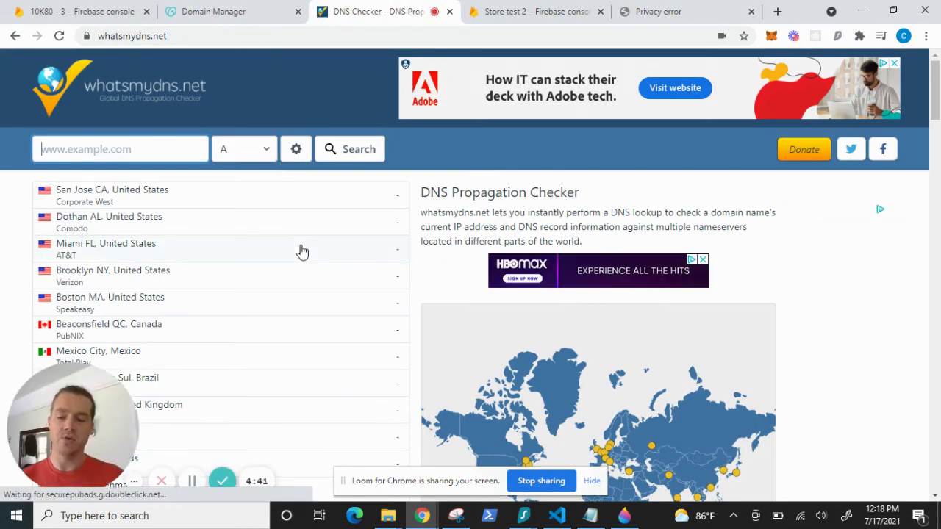
{"action": "type", "text": "weeklyclock"}
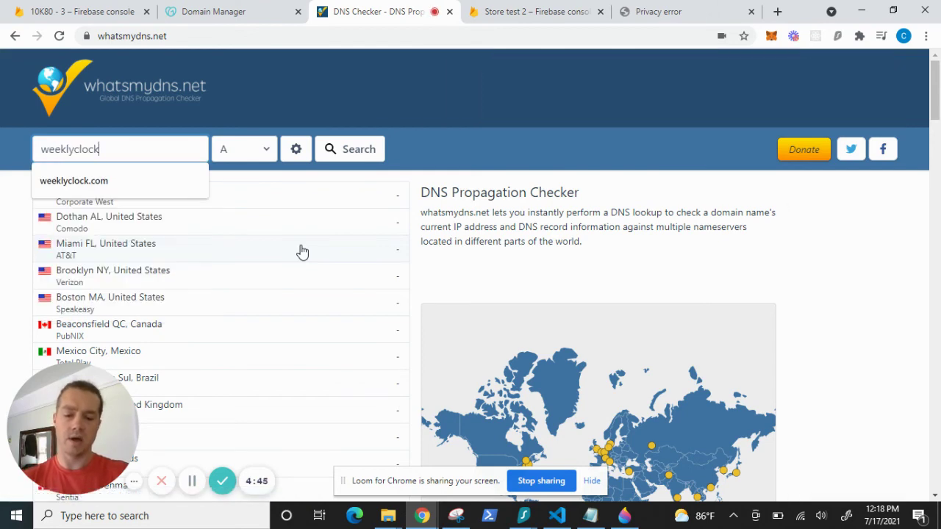
{"action": "key", "text": "Down"}
{"action": "key", "text": "Return"}
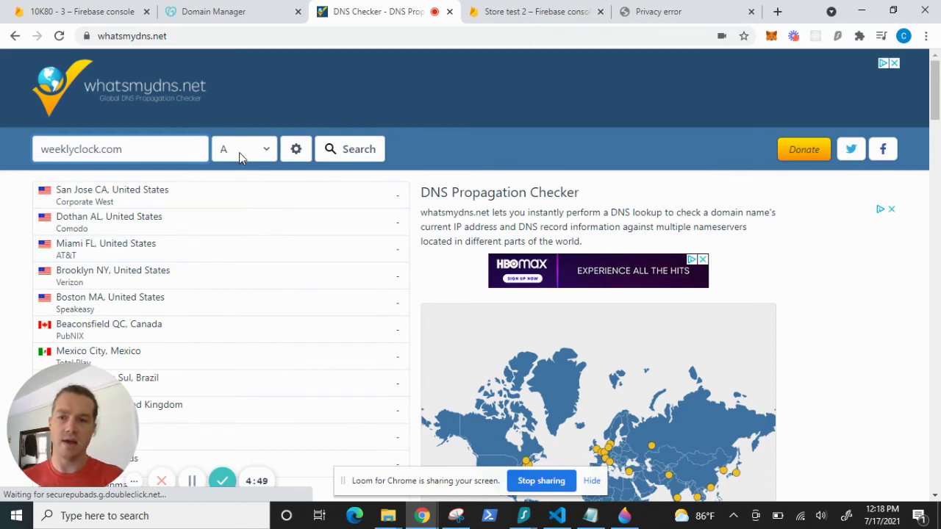
{"action": "left_click", "coordinate": [358, 156]}
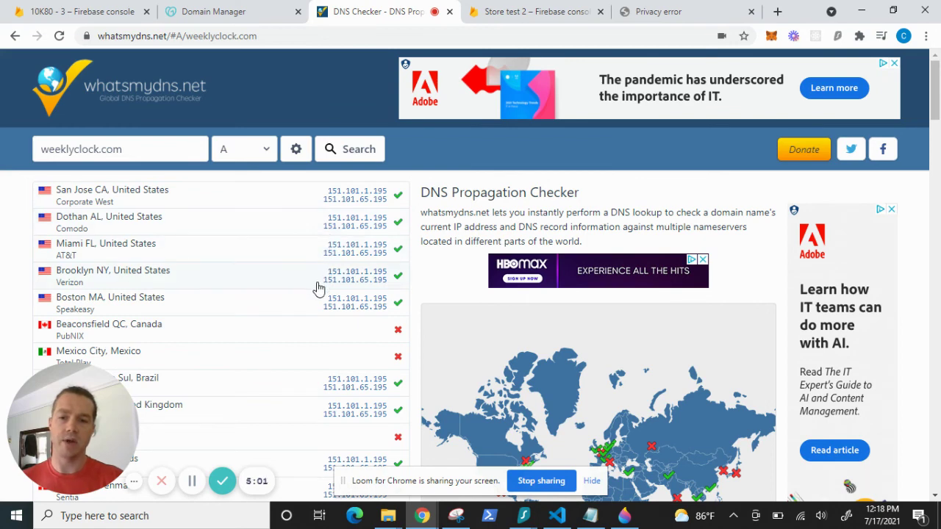
{"action": "scroll", "coordinate": [324, 336], "scroll_direction": "down", "scroll_amount": 1}
{"action": "scroll", "coordinate": [324, 336], "scroll_direction": "down", "scroll_amount": 3}
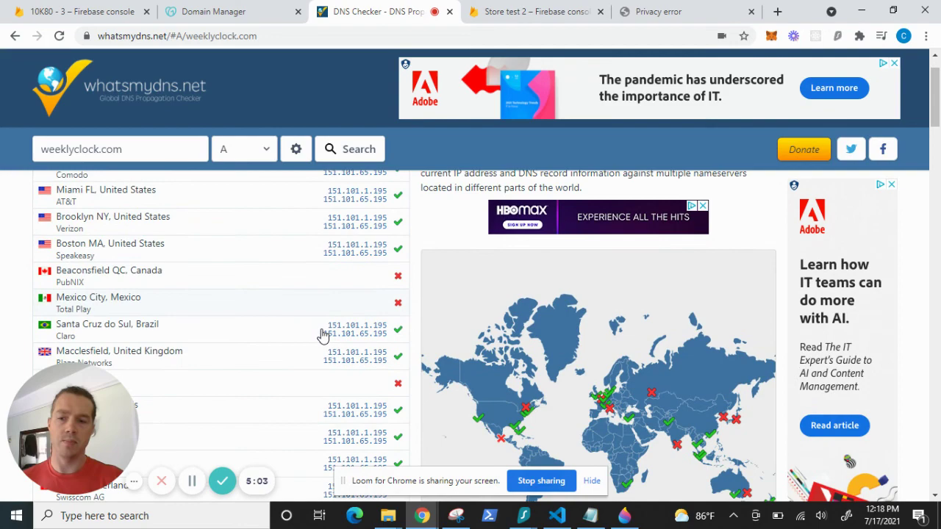
{"action": "scroll", "coordinate": [324, 335], "scroll_direction": "down", "scroll_amount": 5}
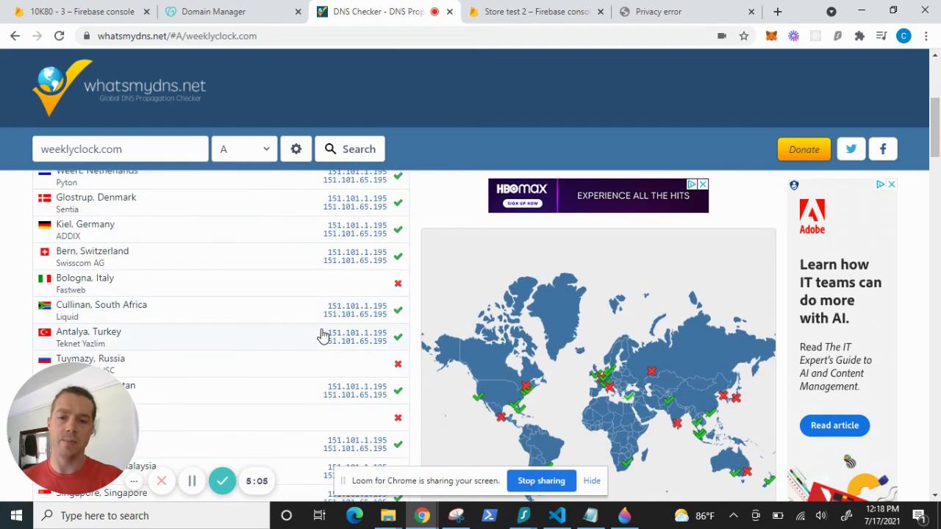
{"action": "scroll", "coordinate": [324, 336], "scroll_direction": "down", "scroll_amount": 4}
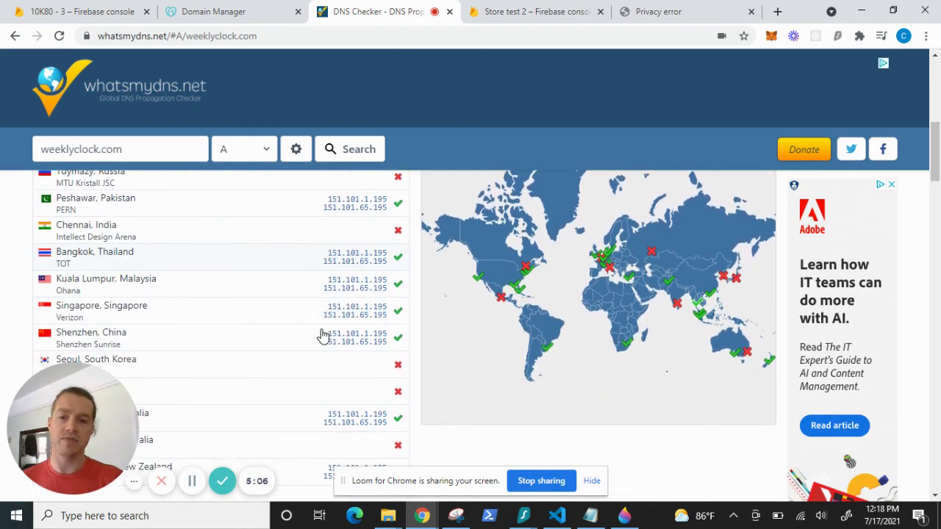
{"action": "scroll", "coordinate": [321, 334], "scroll_direction": "up", "scroll_amount": 10}
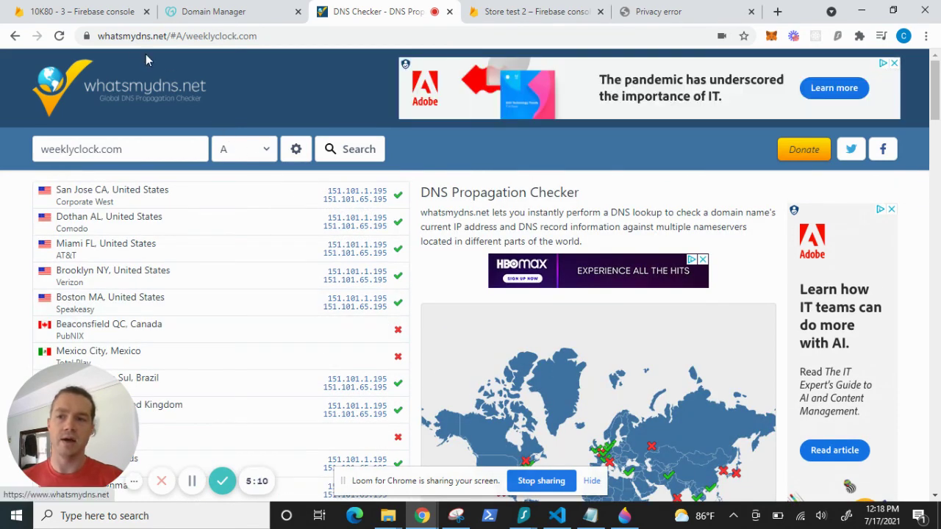
{"action": "left_click", "coordinate": [112, 16]}
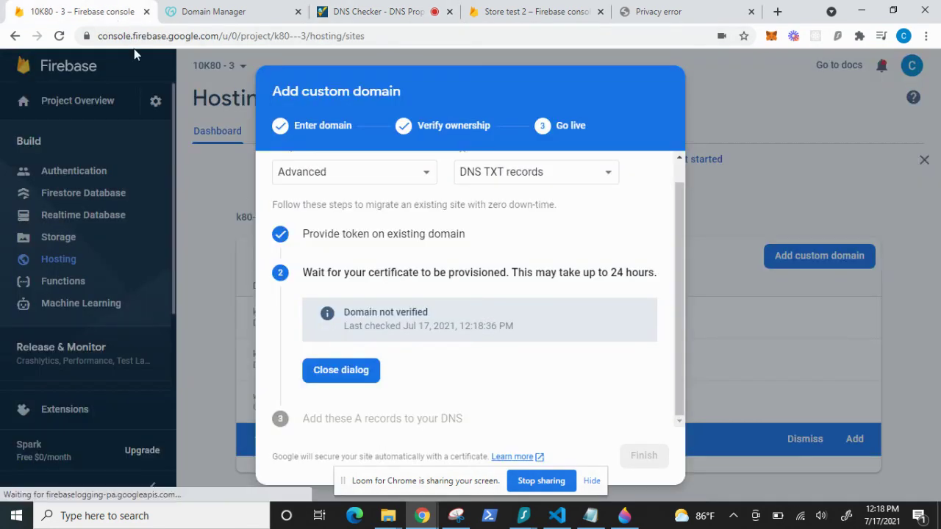
{"action": "left_click", "coordinate": [365, 372]}
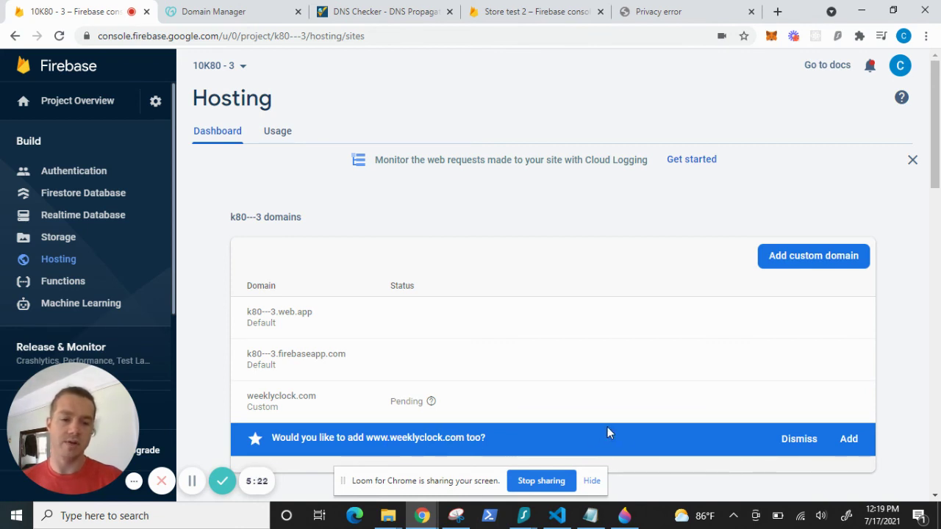
{"action": "left_click", "coordinate": [842, 439]}
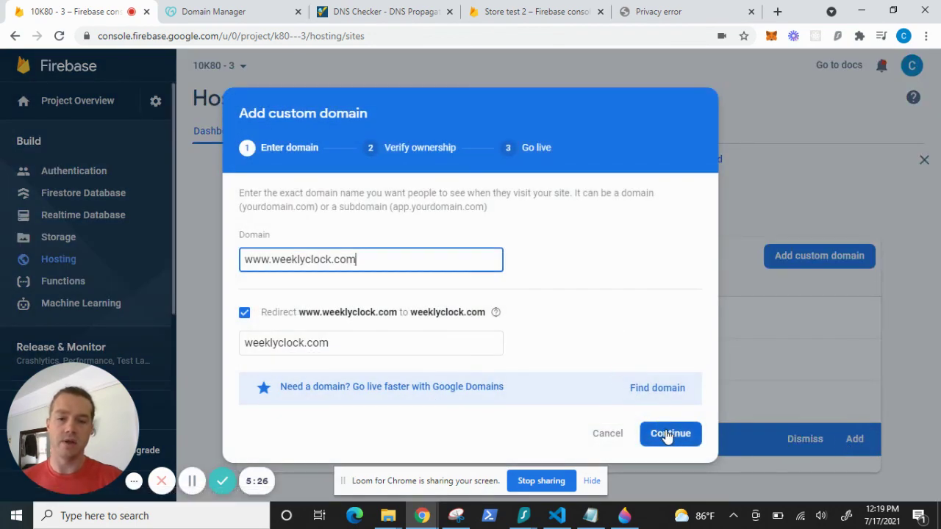
{"action": "left_click", "coordinate": [666, 434]}
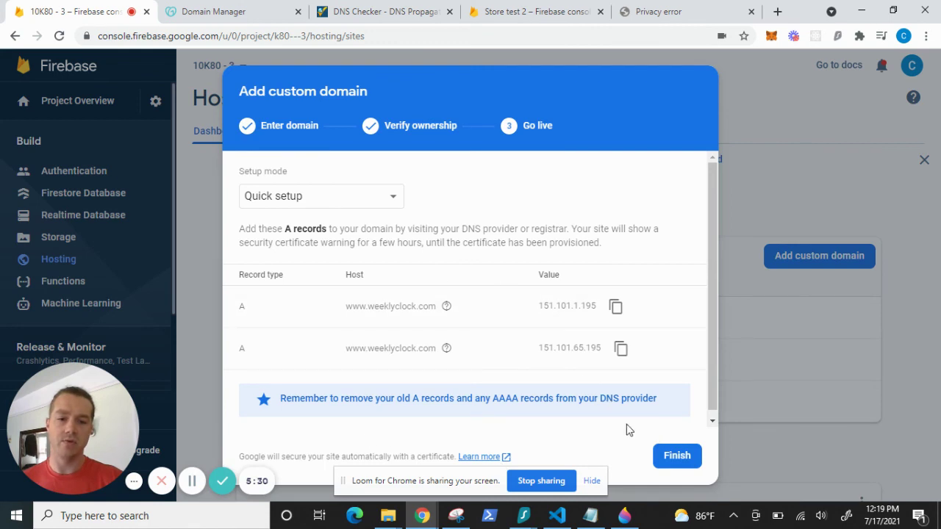
{"action": "left_click", "coordinate": [670, 458]}
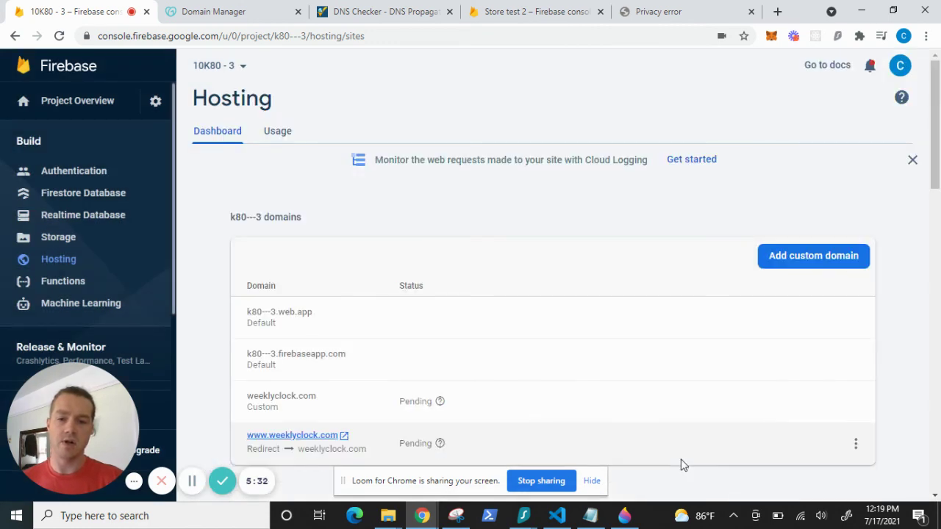
{"action": "scroll", "coordinate": [563, 350], "scroll_direction": "down", "scroll_amount": 1}
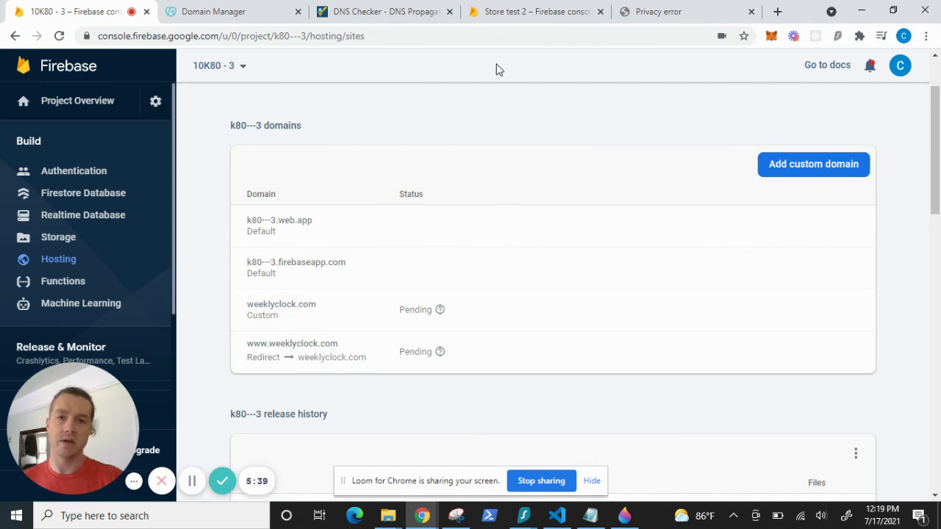
Switch to the Store test 2 project's Hosting page with 10k80clock.com domains
{"action": "left_click", "coordinate": [507, 18]}
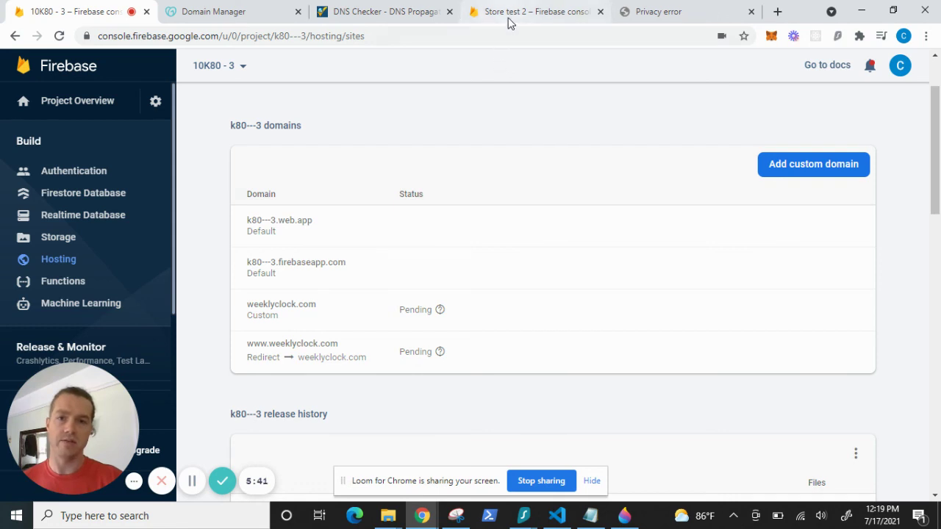